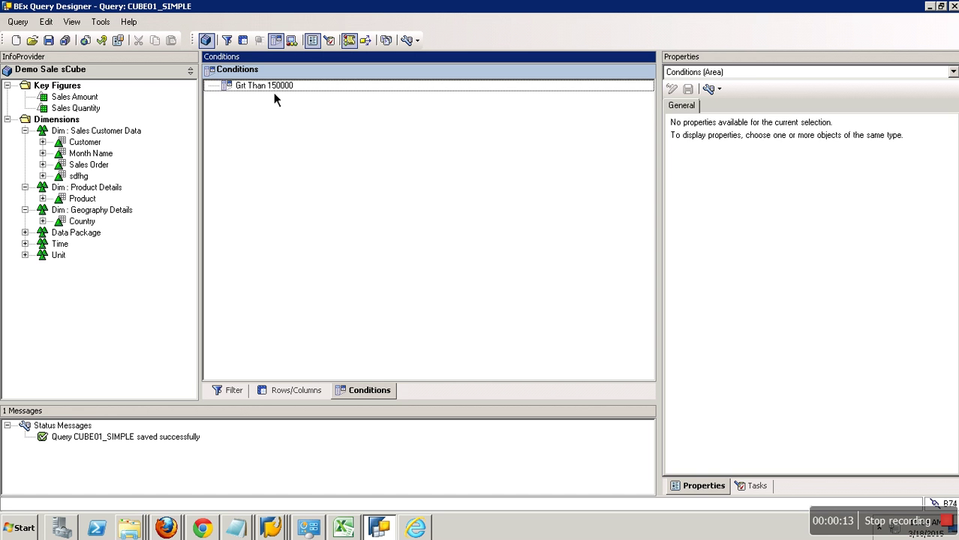
Remove the "Grt Than 150000" condition from the query.
right_click(273, 93)
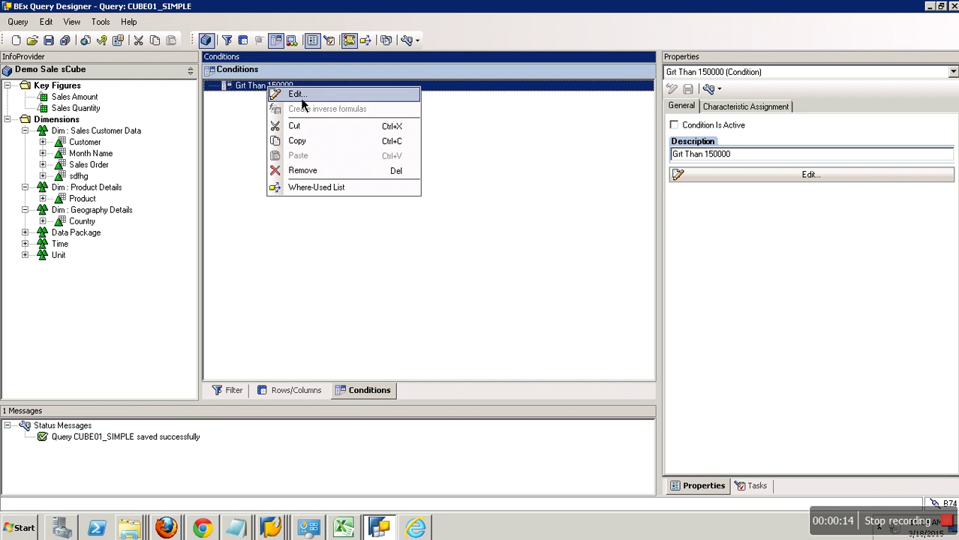
click(316, 177)
click(233, 395)
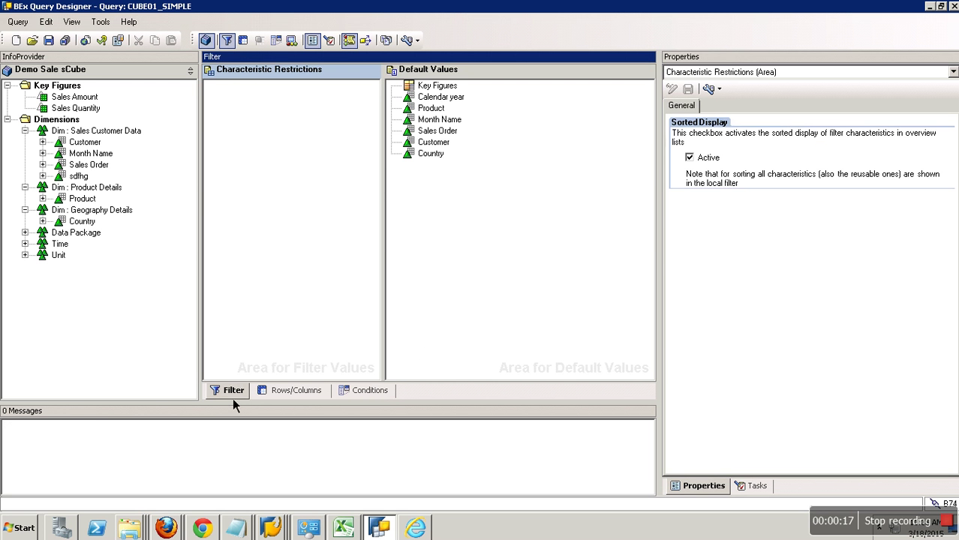
Examine the rows and columns layout, including the InfoProvider's customer characteristics and the Sales Amount and Sales Quantity key figures.
click(300, 392)
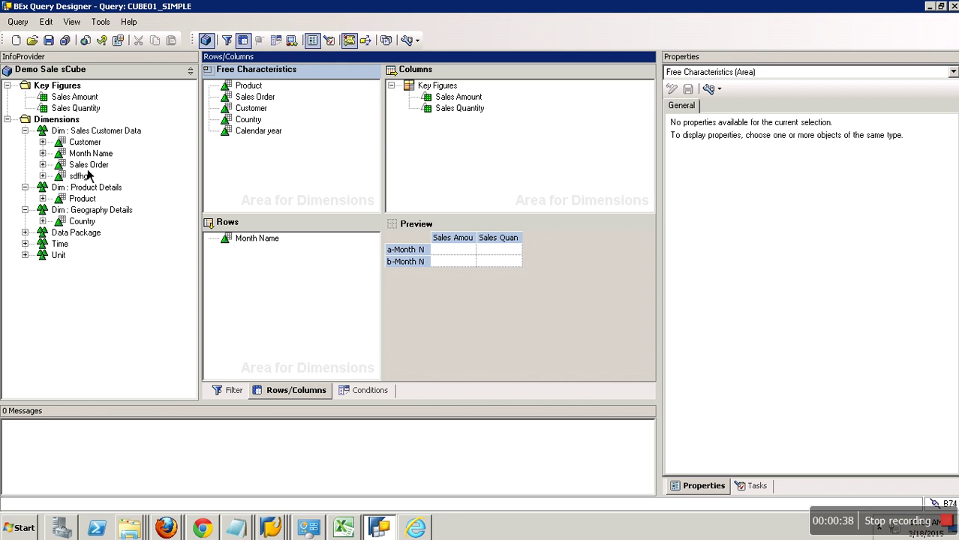
click(91, 154)
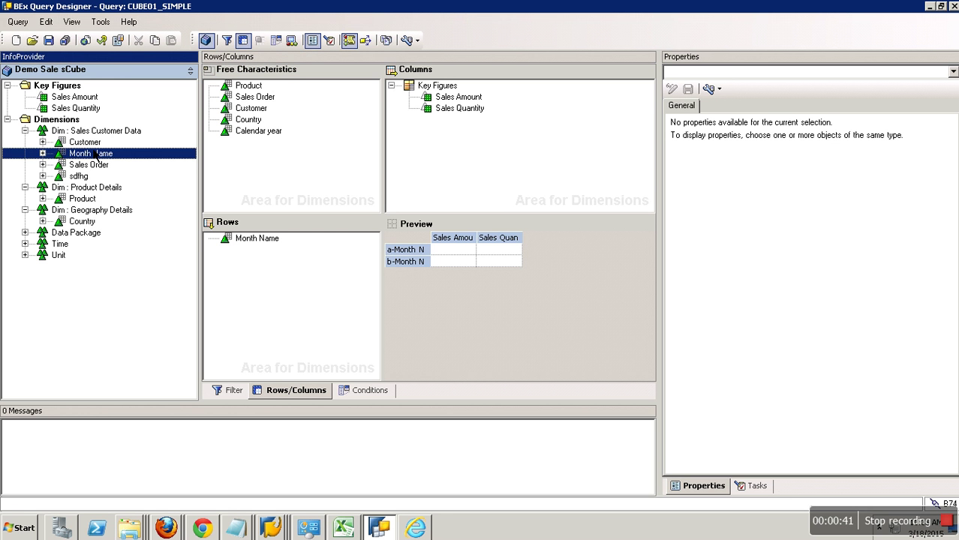
key(Up)
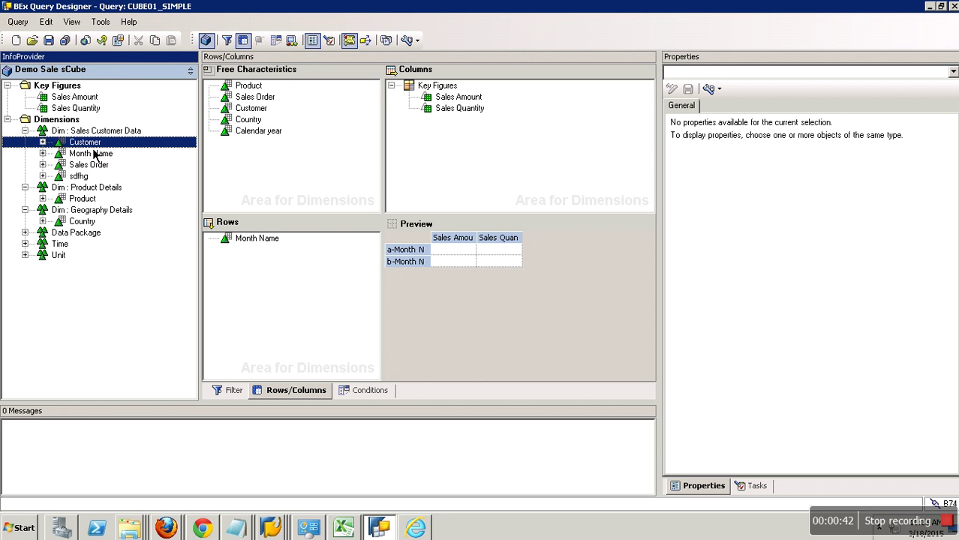
key(Down)
key(Down)
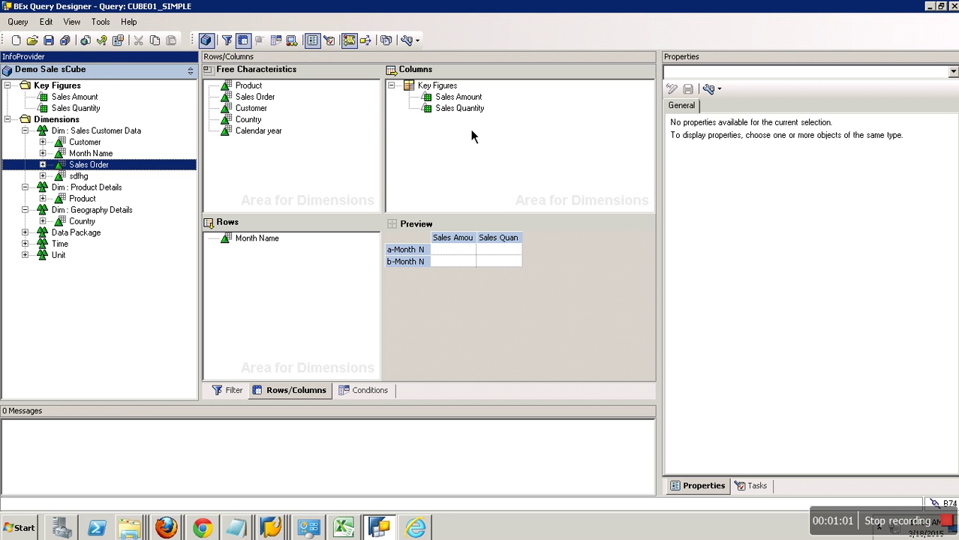
click(459, 98)
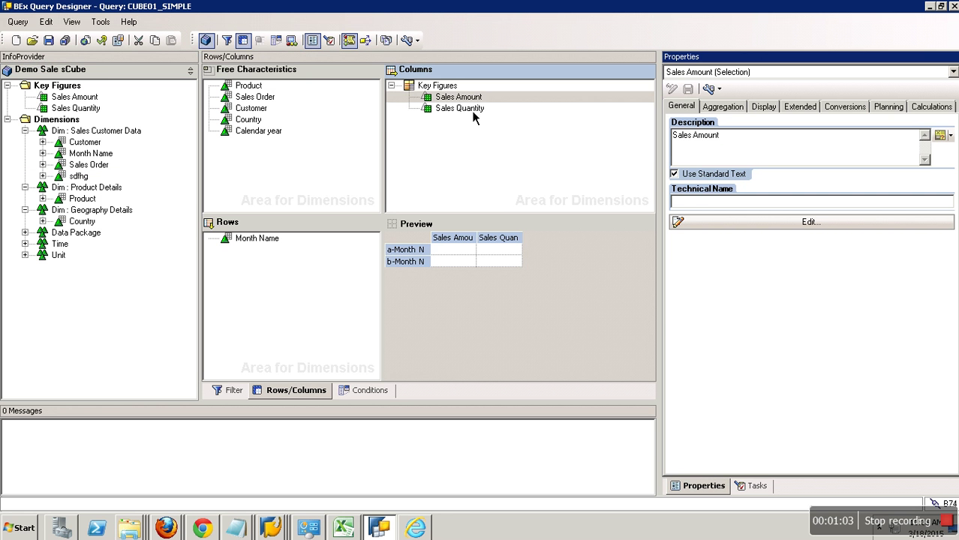
click(473, 109)
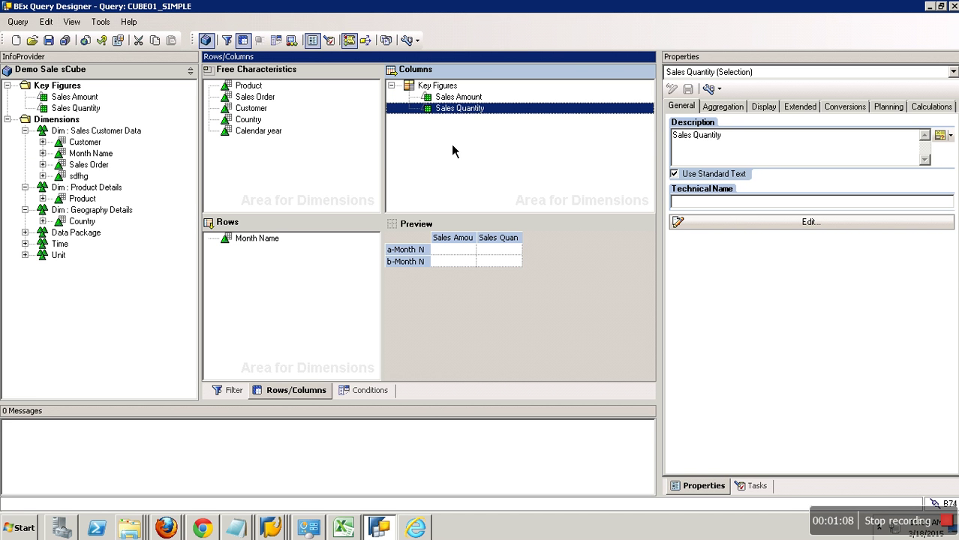
Replace Month Name with Customer in the rows, moving Month Name to the free characteristics.
click(255, 240)
drag(256, 237, 270, 259)
click(256, 109)
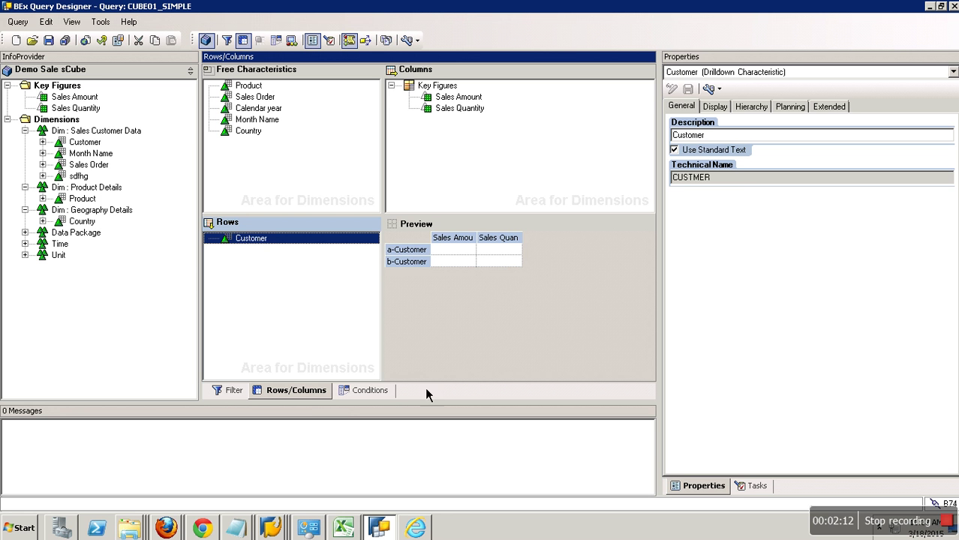
Try adding a new condition with a key figure parameter, and discard the condition again.
click(379, 392)
right_click(415, 187)
click(440, 191)
double_click(265, 89)
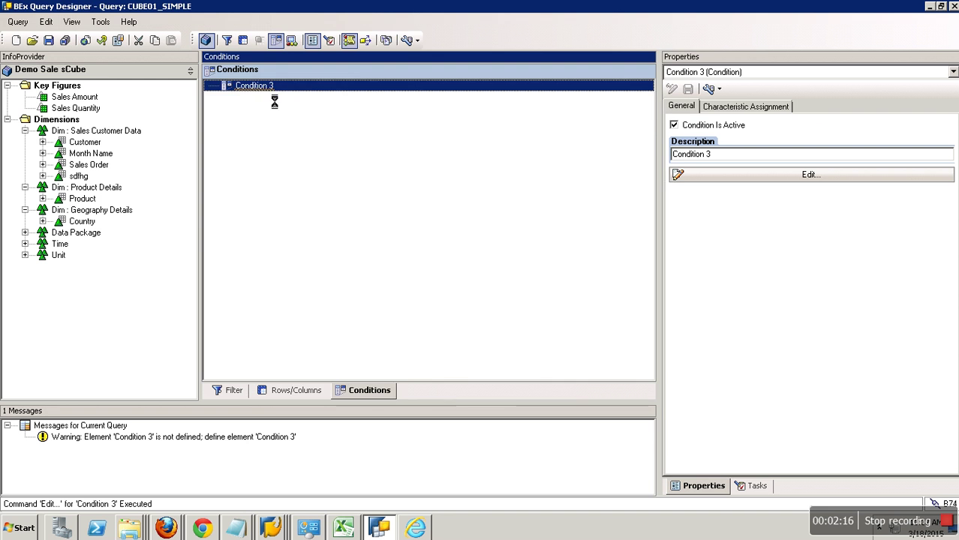
click(635, 157)
click(389, 400)
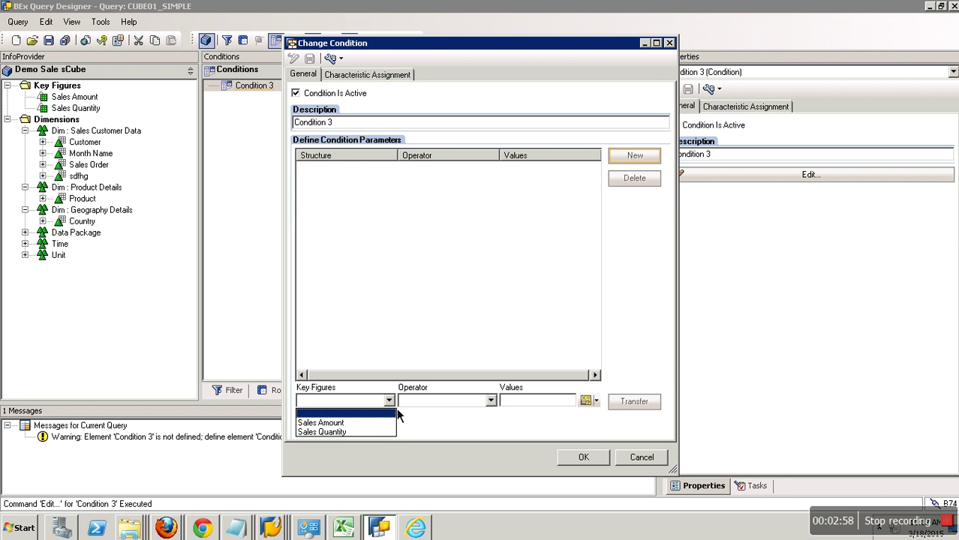
click(668, 466)
click(664, 463)
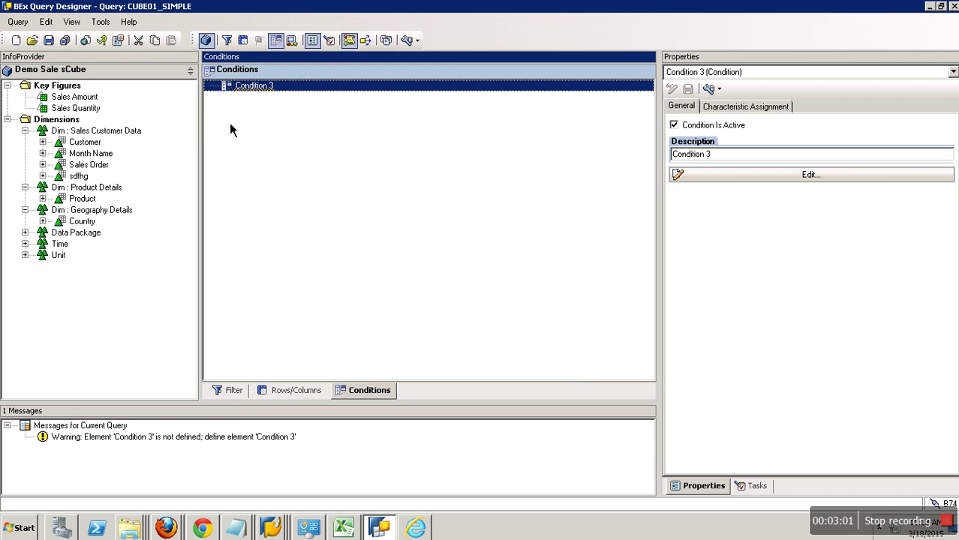
right_click(252, 91)
click(297, 165)
Restrict the default values of Calendar year in the query's filter to 2002 and 2013.
click(239, 398)
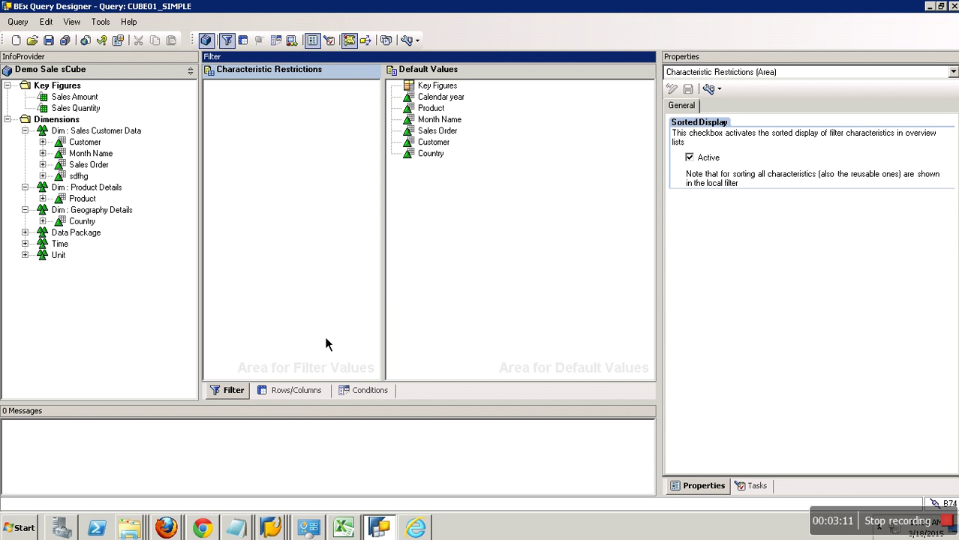
right_click(457, 98)
click(488, 107)
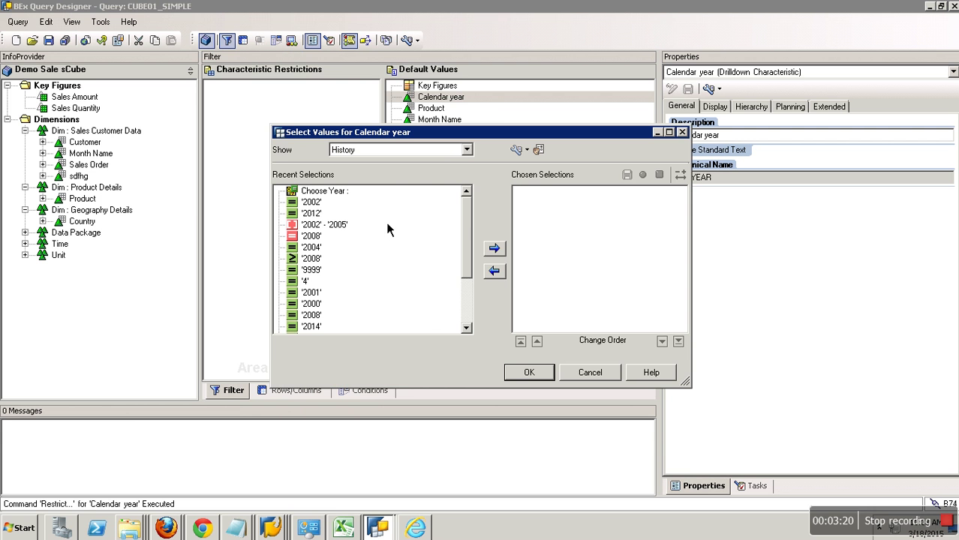
click(321, 203)
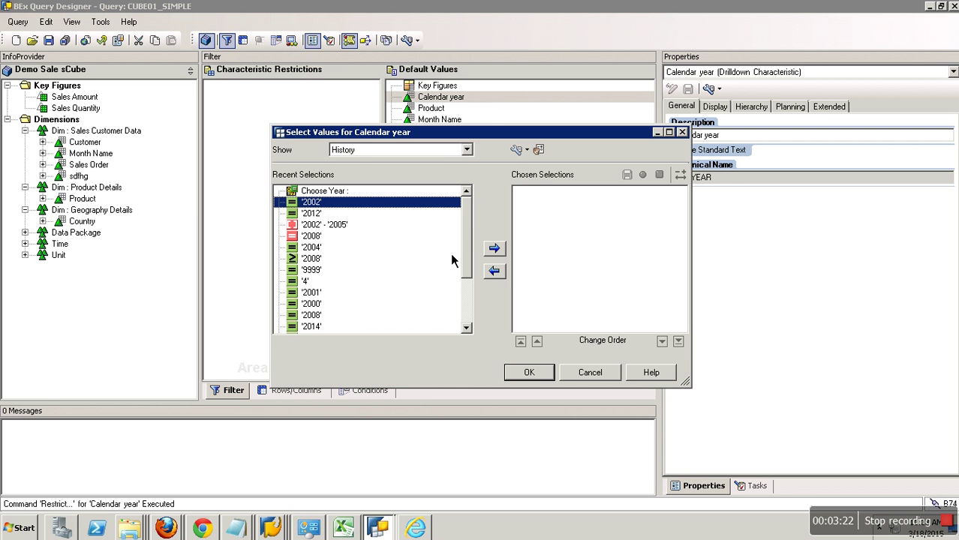
click(493, 248)
click(465, 319)
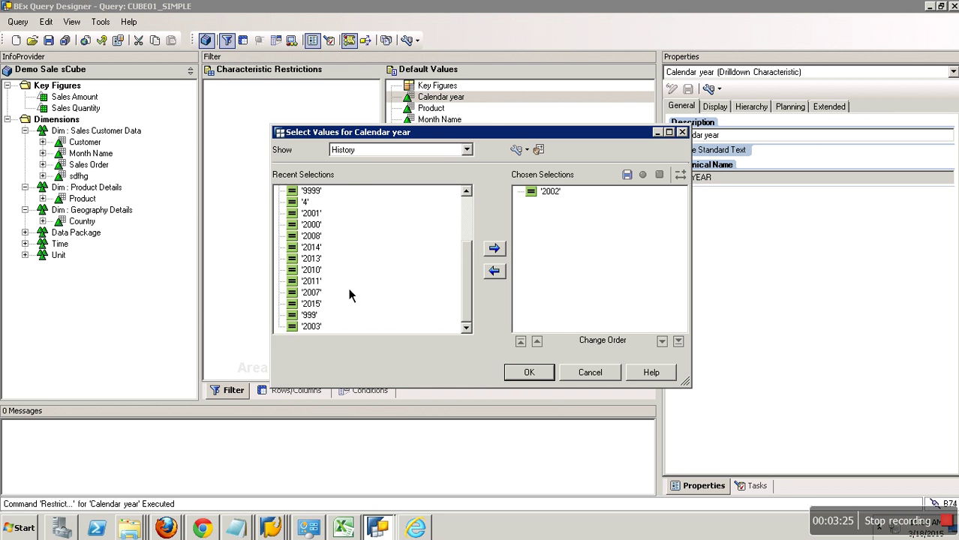
click(311, 258)
click(493, 249)
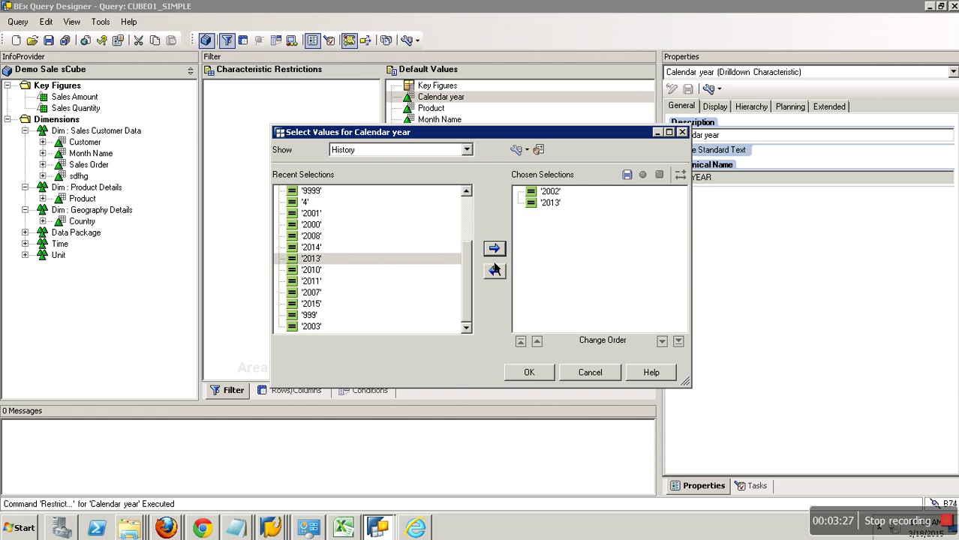
click(550, 379)
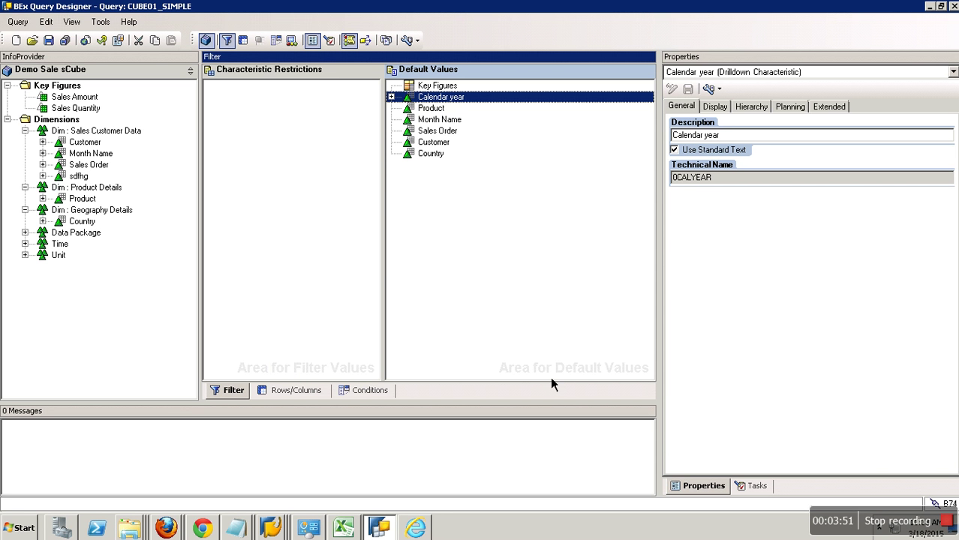
click(391, 97)
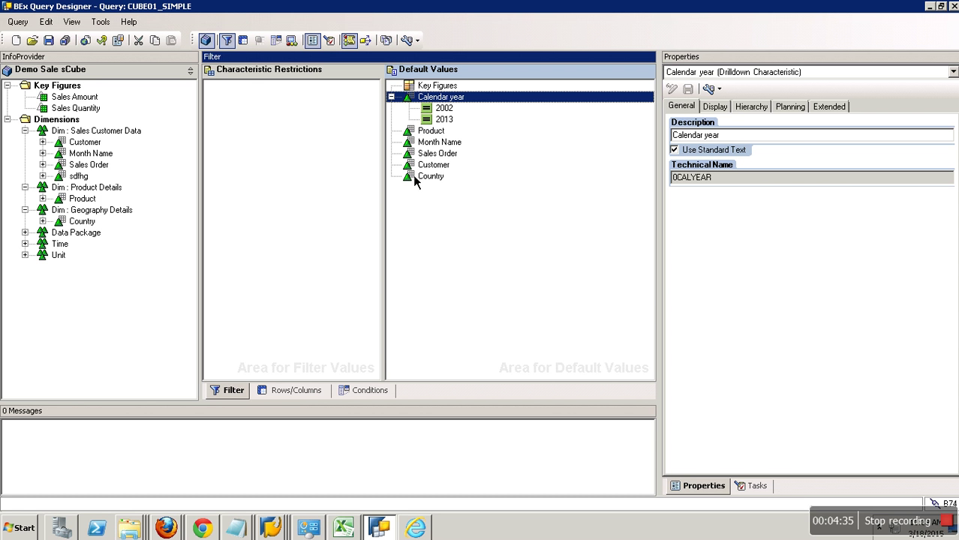
click(305, 392)
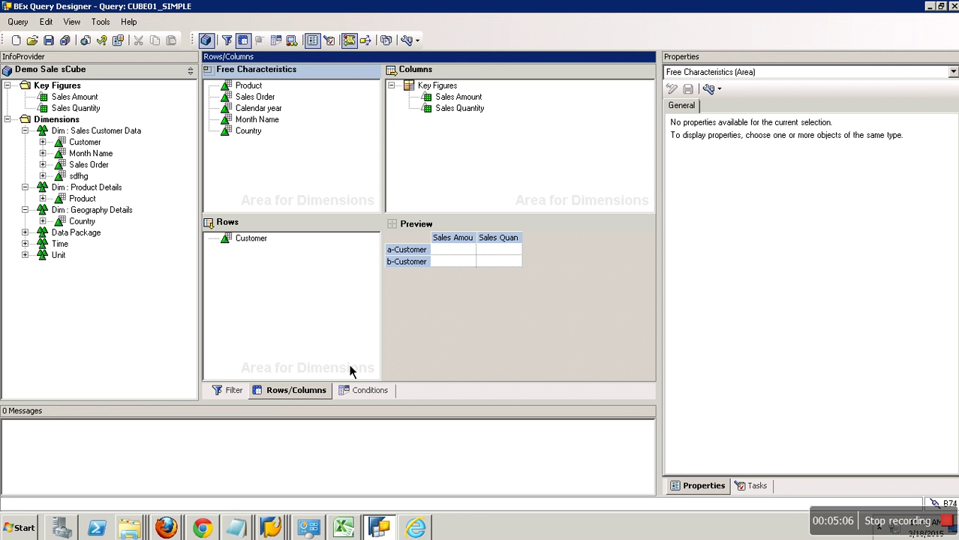
Switch to the open Notepad notes and add the line "- New Selection / RKF" below Conditions.
click(249, 532)
click(259, 481)
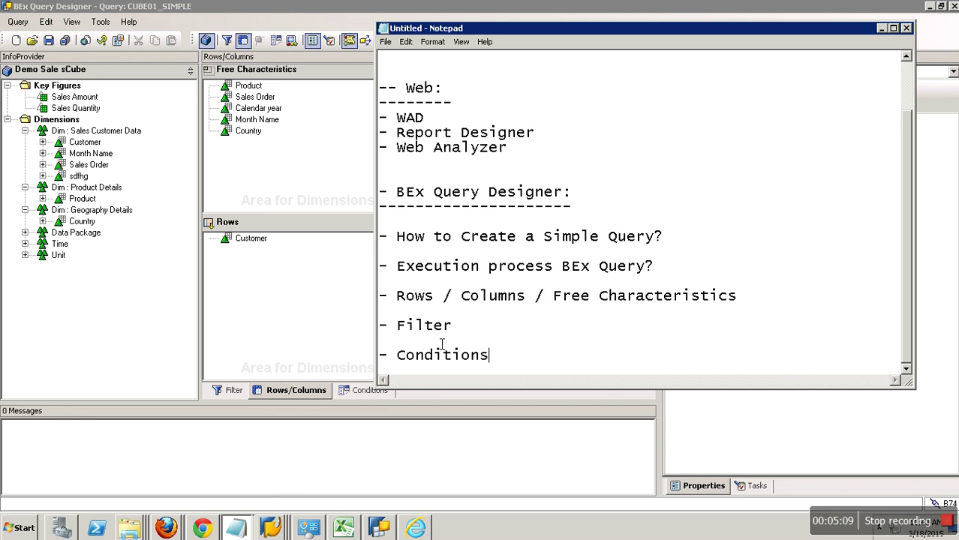
key(Return)
key(Return)
text(- )
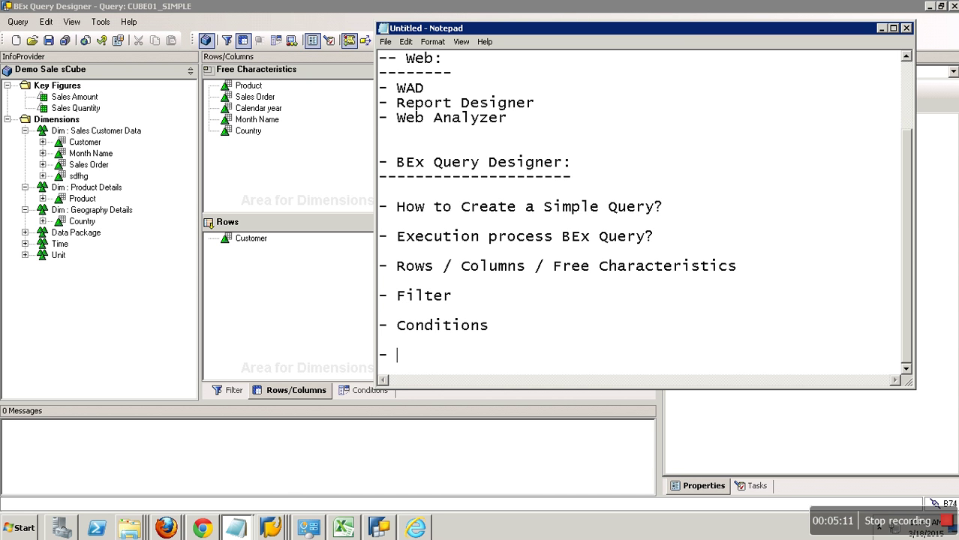
text(New Sele)
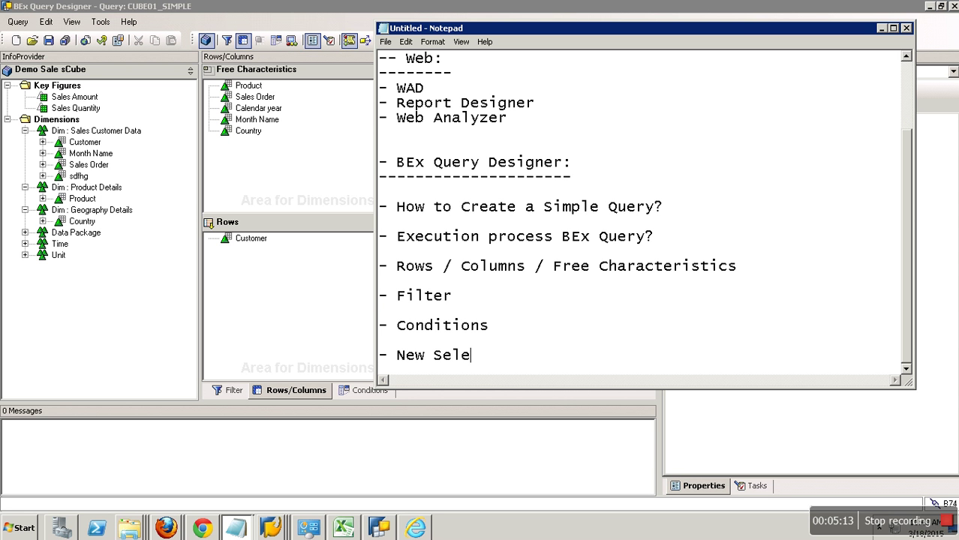
text(ction / RKF)
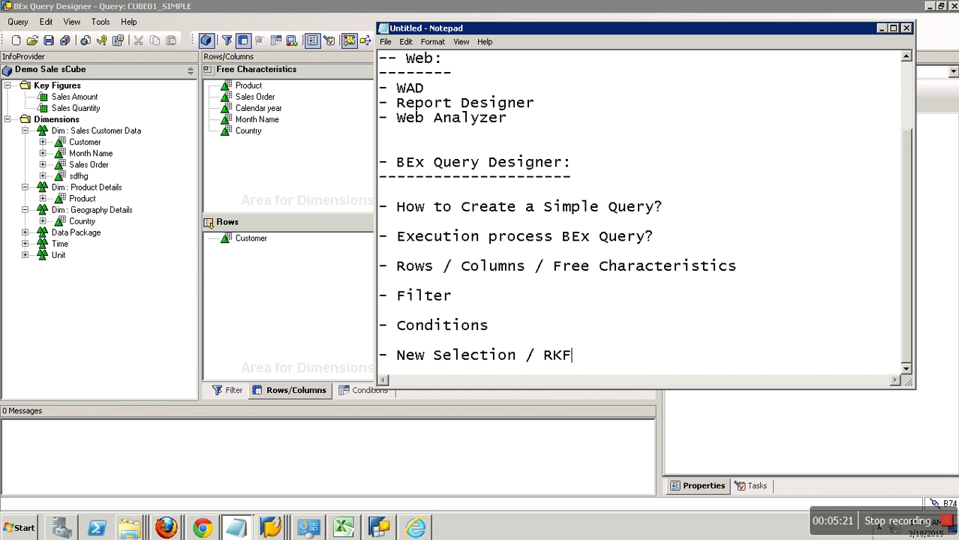
drag(543, 358, 588, 364)
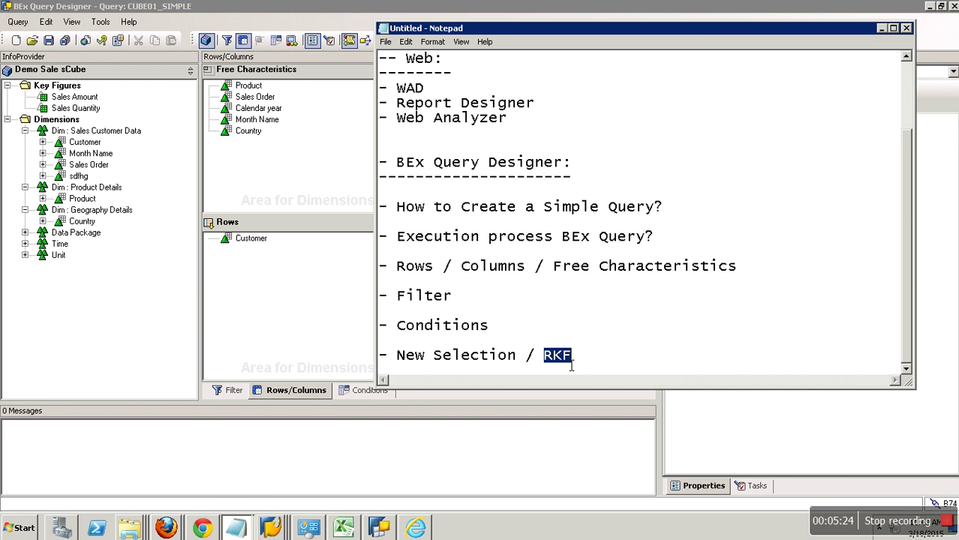
drag(518, 358, 428, 360)
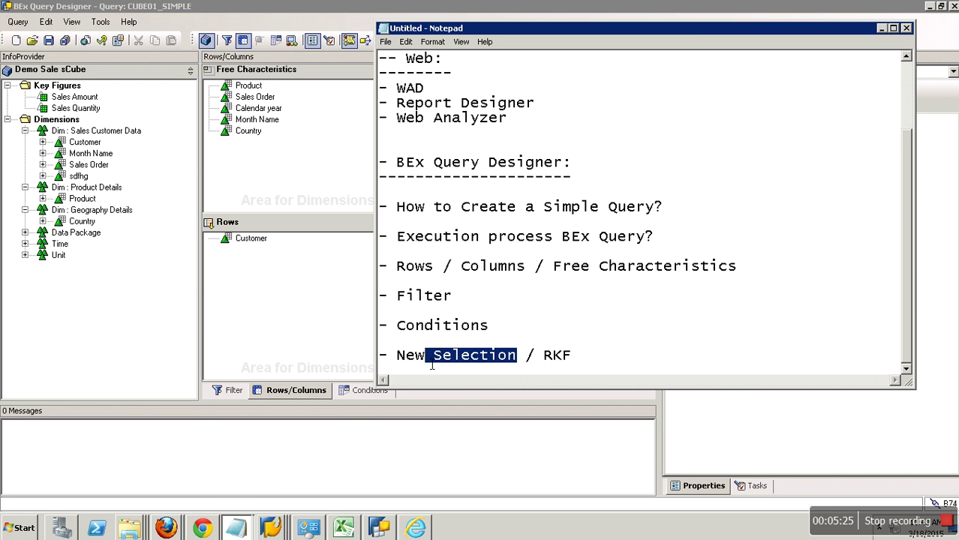
Return to BEx Query Designer and remove the Key Figures structure from the query's columns.
click(308, 342)
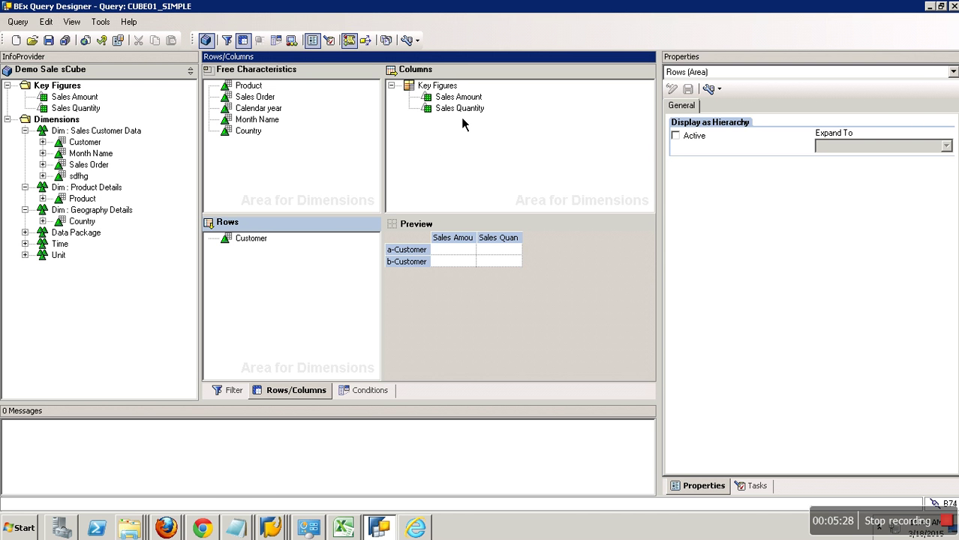
drag(443, 85, 164, 174)
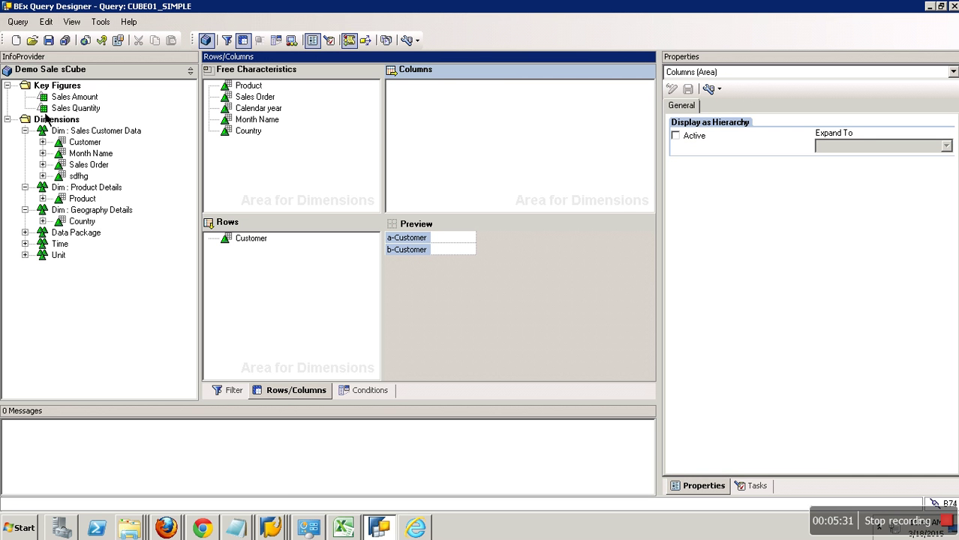
Create a new restricted key figure under the InfoProvider's Key Figures and open it for editing.
click(60, 95)
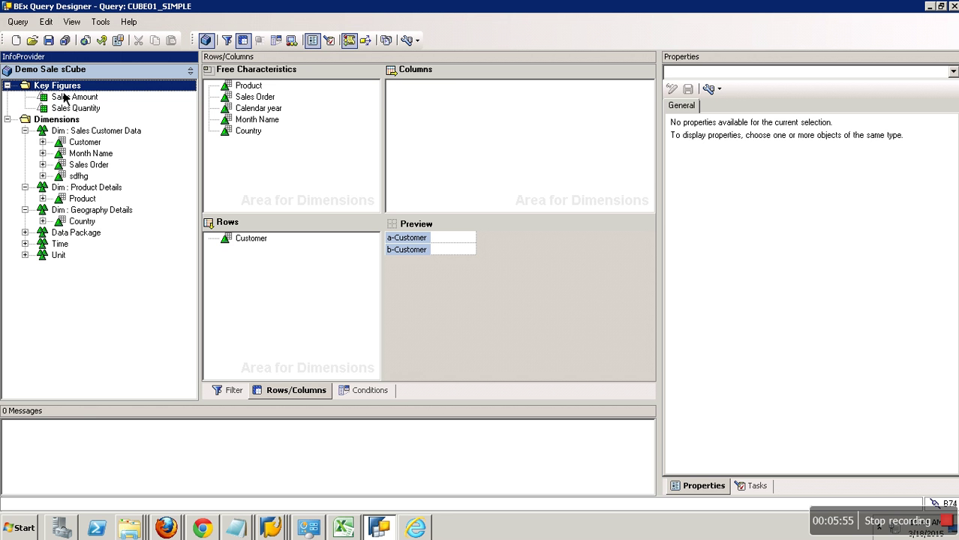
right_click(66, 89)
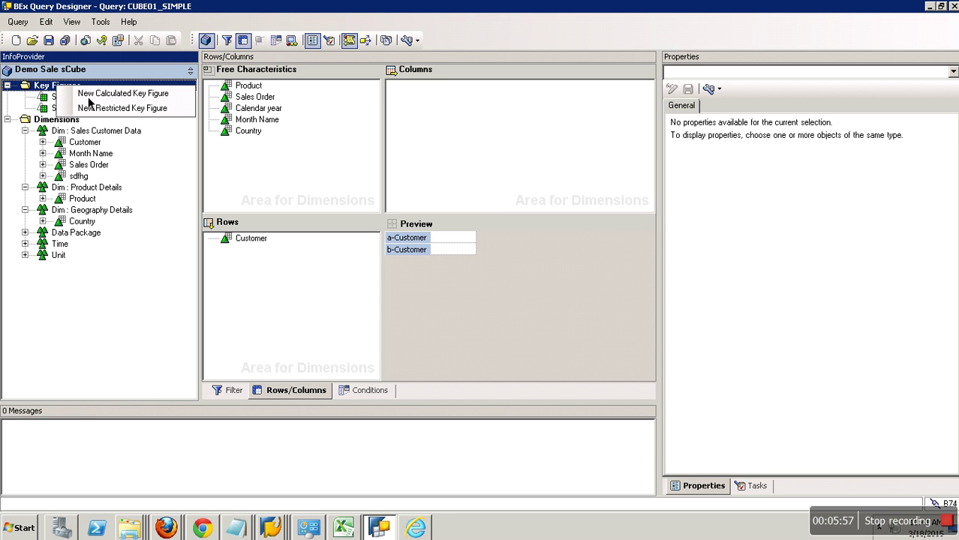
click(136, 113)
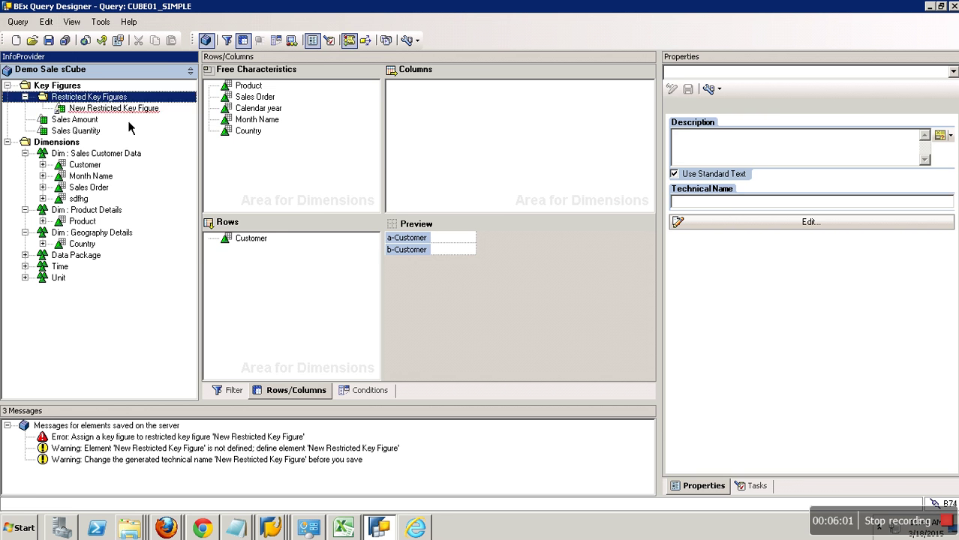
right_click(132, 113)
click(139, 118)
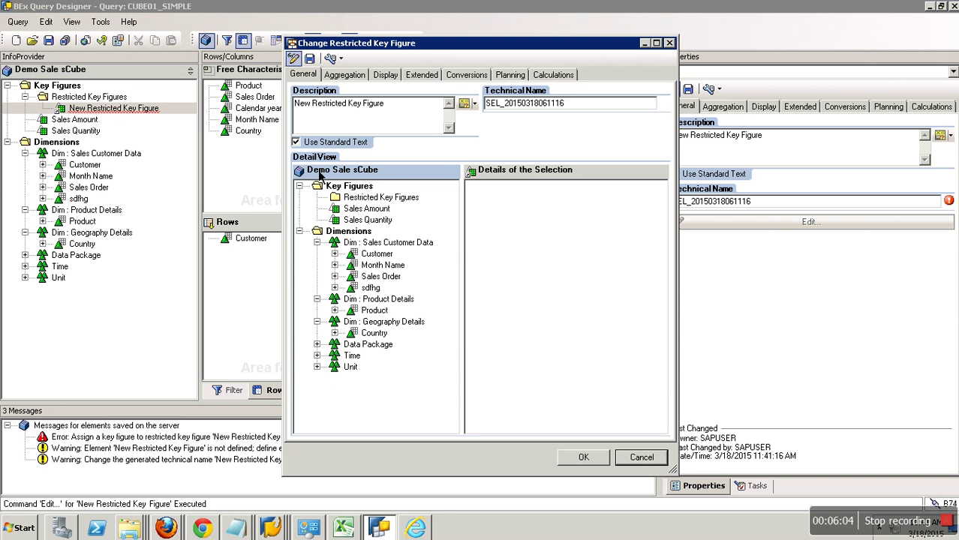
Replace the restricted key figure's description with "Amt 2012 December".
click(420, 113)
key(BackSpace)
key(BackSpace)
key(BackSpace)
key(BackSpace)
key(BackSpace)
key(BackSpace)
key(BackSpace)
key(BackSpace)
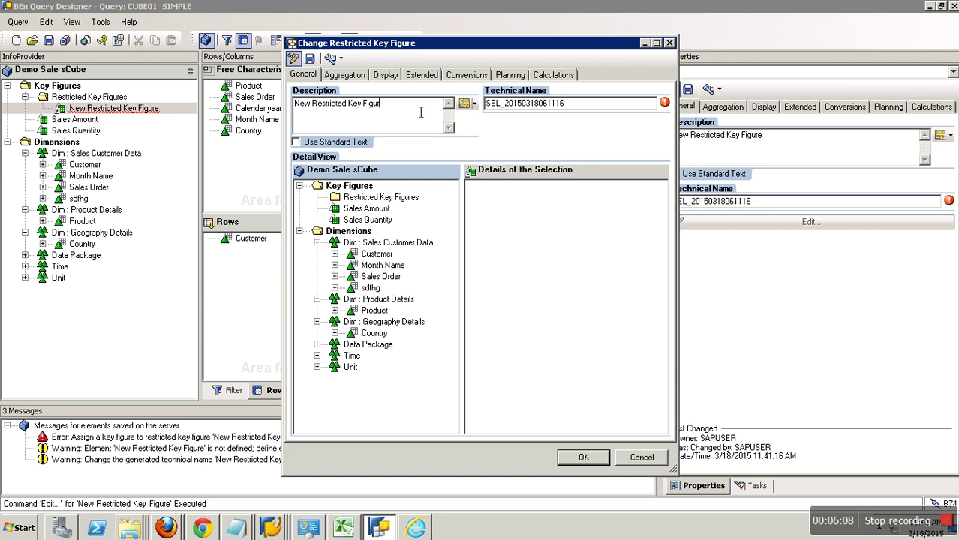
key(BackSpace)
key(BackSpace)
key(BackSpace)
key(BackSpace)
key(BackSpace)
key(BackSpace)
key(BackSpace)
key(BackSpace)
key(BackSpace)
key(BackSpace)
key(BackSpace)
key(BackSpace)
key(BackSpace)
key(BackSpace)
key(BackSpace)
key(BackSpace)
key(BackSpace)
text(A)
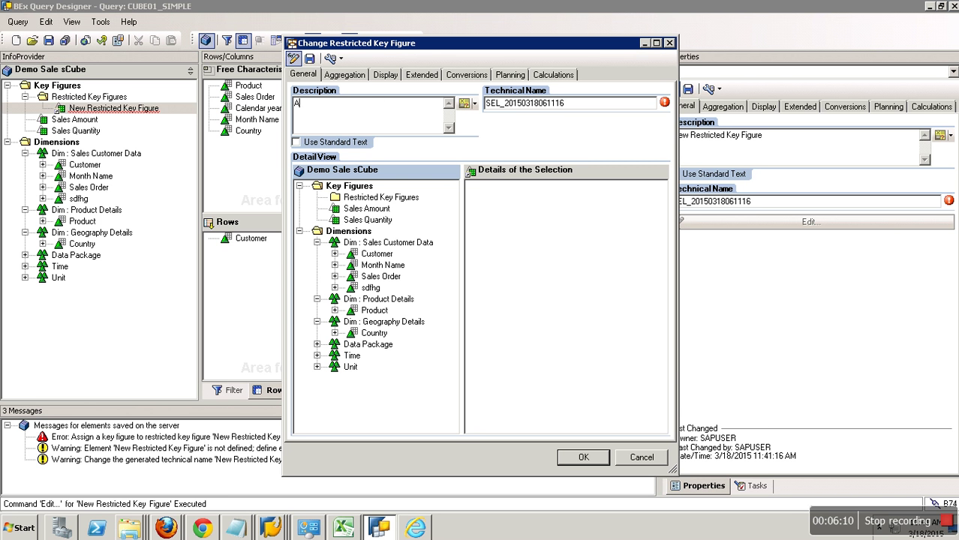
text(mt 2012 December)
Set the restricted key figure's technical name to ZRKF_001 and add Sales Amount to its selection details.
click(584, 105)
double_click(585, 105)
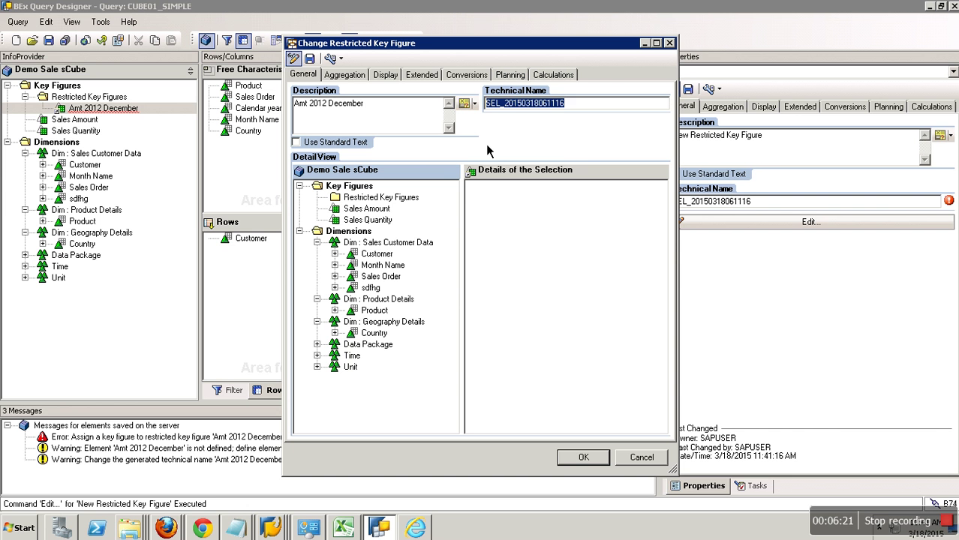
key(Delete)
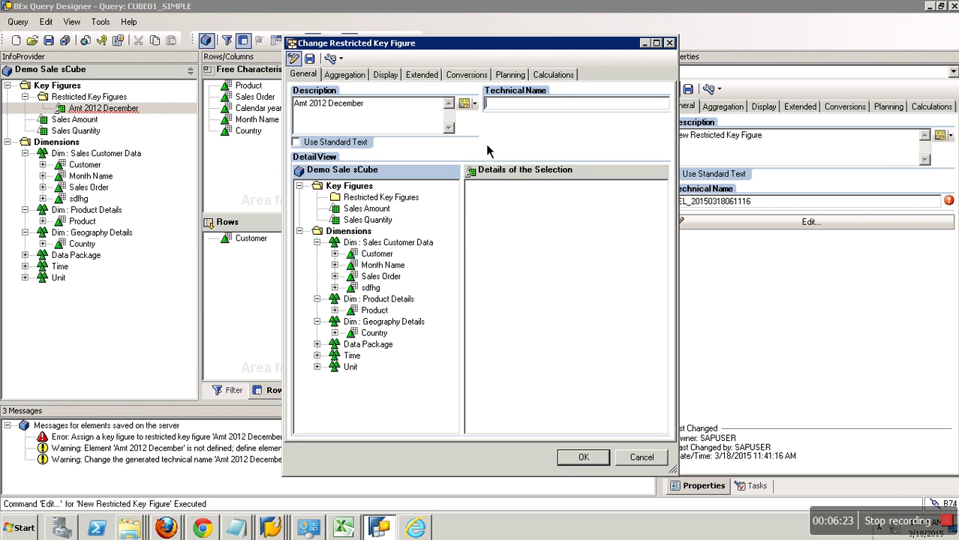
text(ZRKF_001)
click(368, 209)
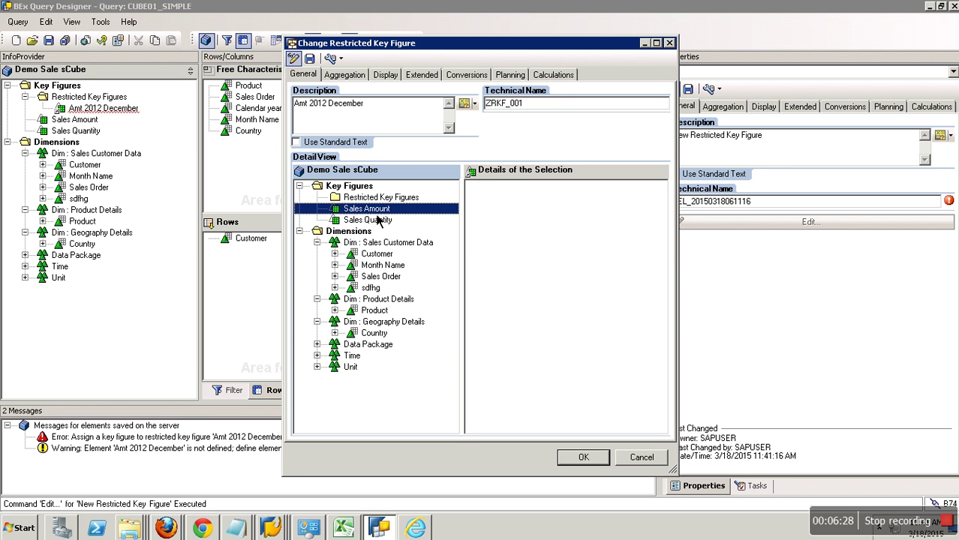
drag(375, 212, 511, 204)
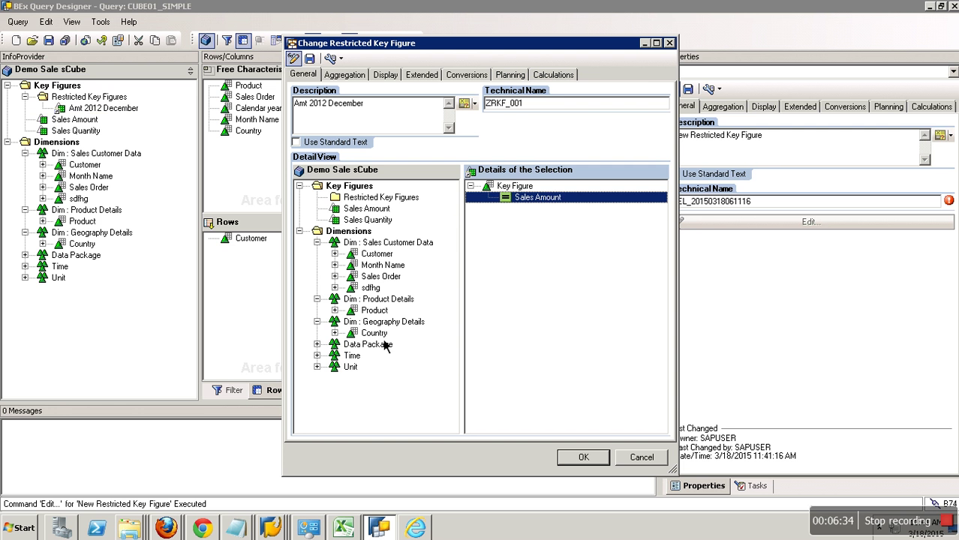
Add Calendar year from the Time dimension to the selection details and restrict it to the single value 2012.
click(318, 356)
drag(381, 367, 518, 209)
right_click(552, 218)
click(573, 219)
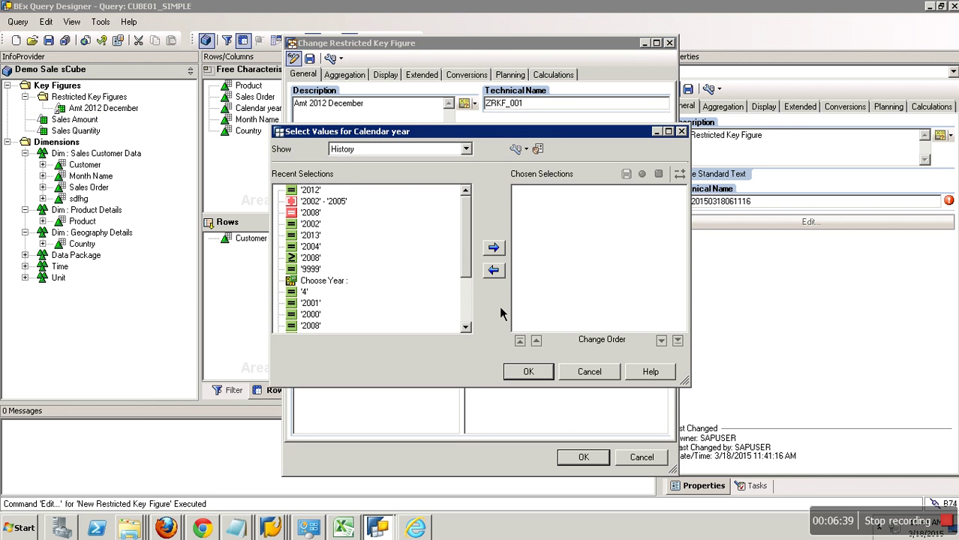
click(414, 313)
scroll(466, 322, down, 3)
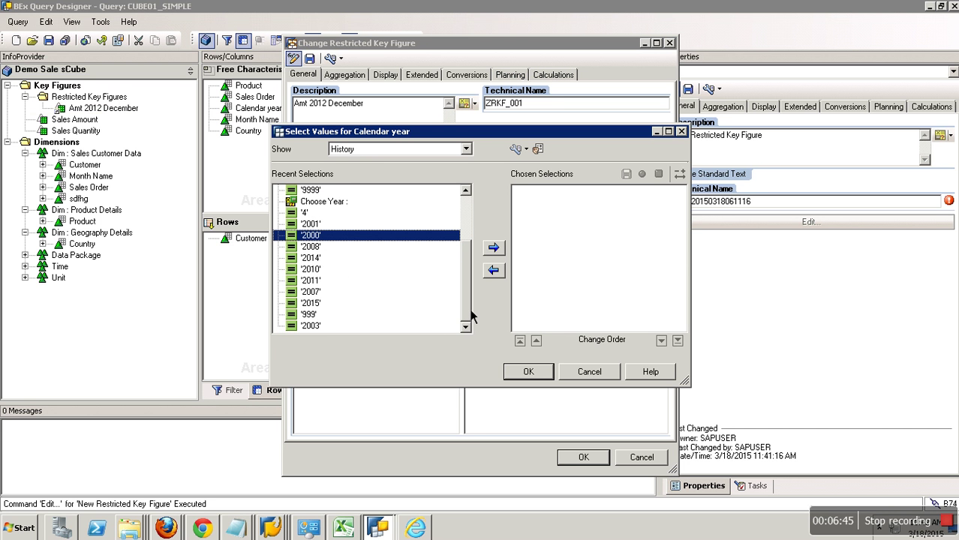
scroll(471, 318, up, 3)
click(369, 149)
click(364, 180)
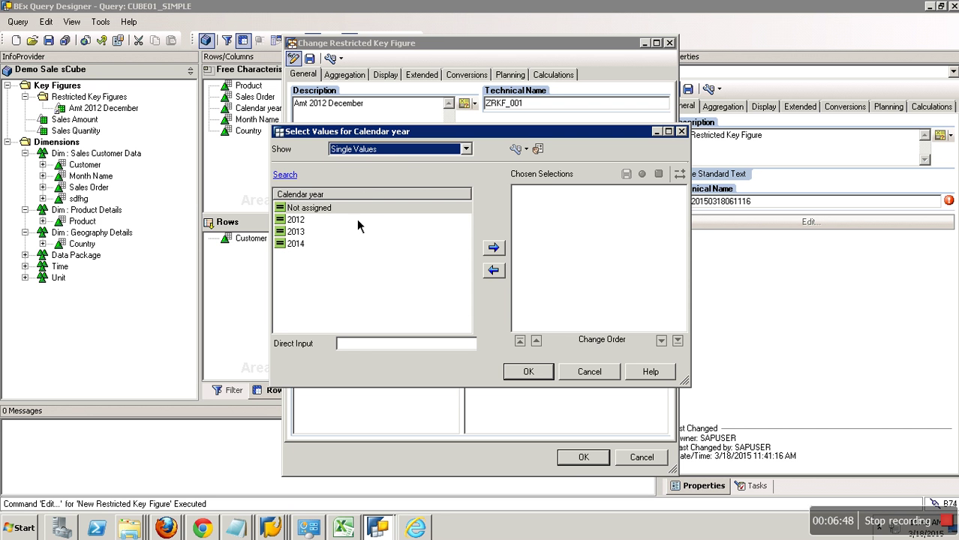
click(295, 219)
click(493, 247)
click(534, 375)
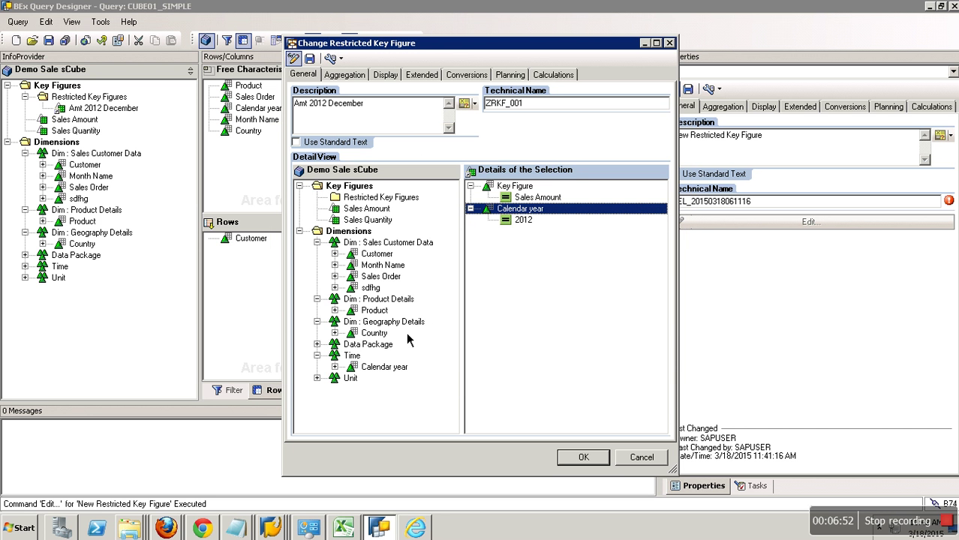
Add Month Name to the selection details, restrict it to December, and confirm the restricted key figure.
drag(385, 267, 523, 249)
right_click(517, 230)
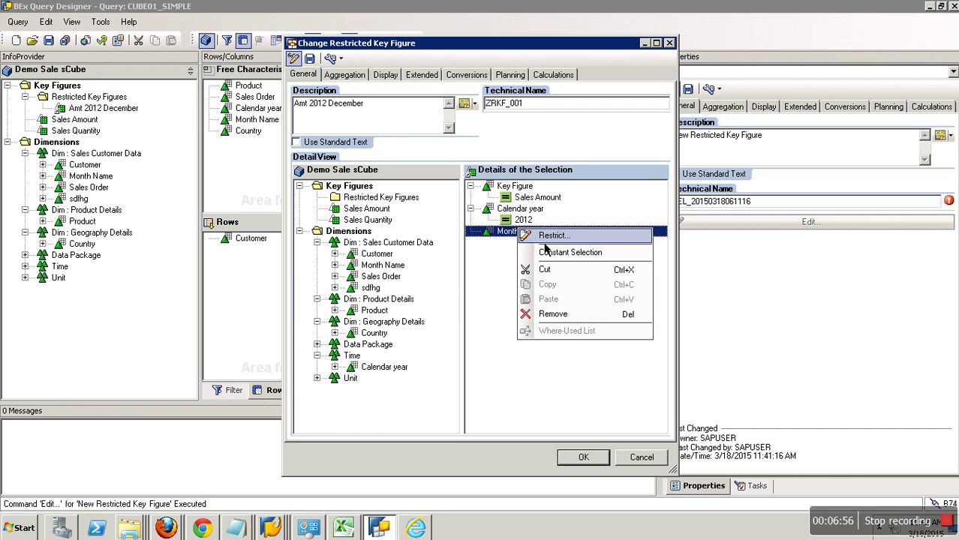
click(541, 235)
click(340, 247)
click(494, 248)
click(548, 374)
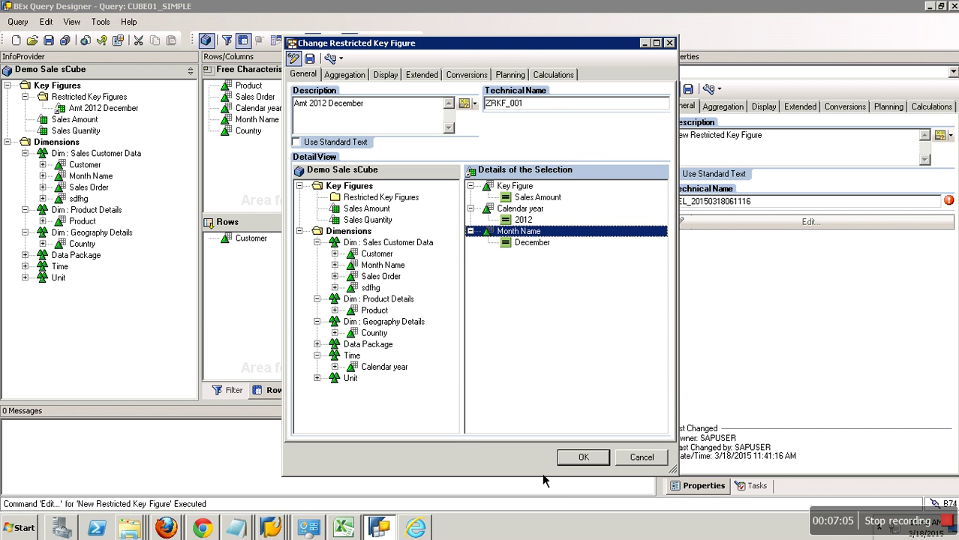
click(583, 457)
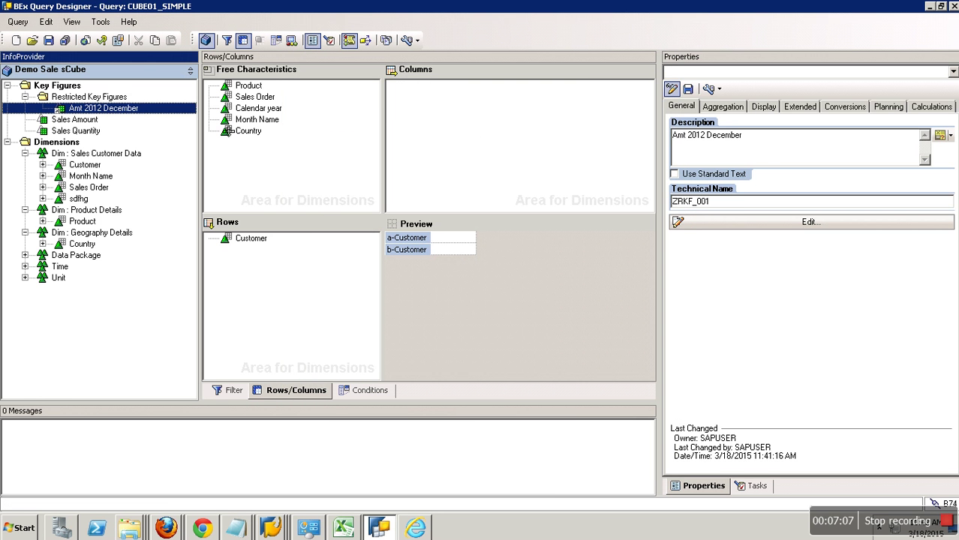
Create another restricted key figure, open it for editing, and set its description to "Qty 2013 January".
right_click(118, 98)
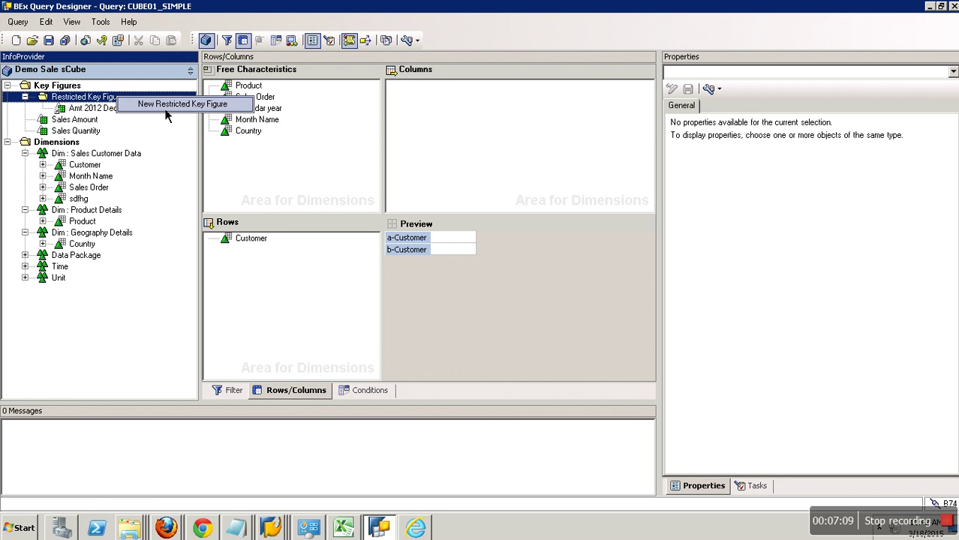
click(166, 111)
right_click(130, 108)
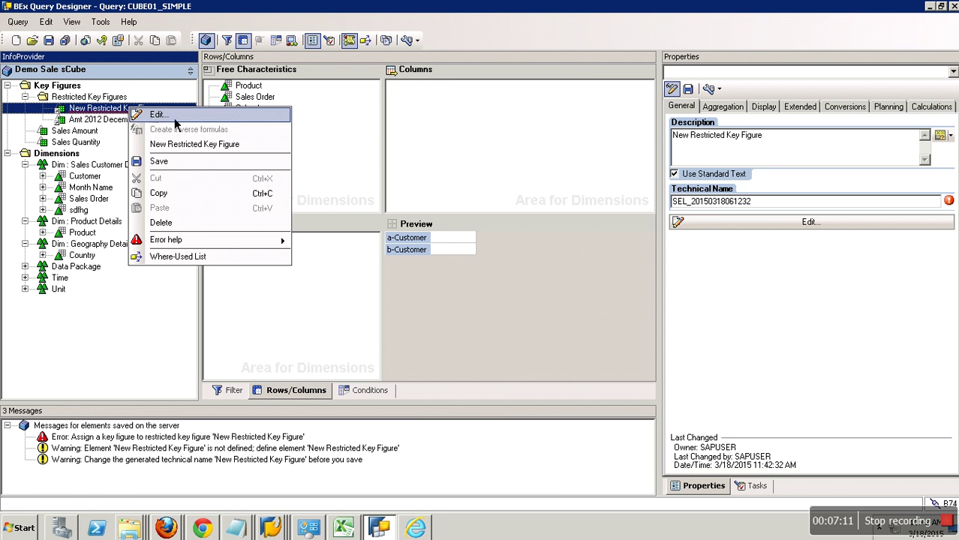
click(174, 116)
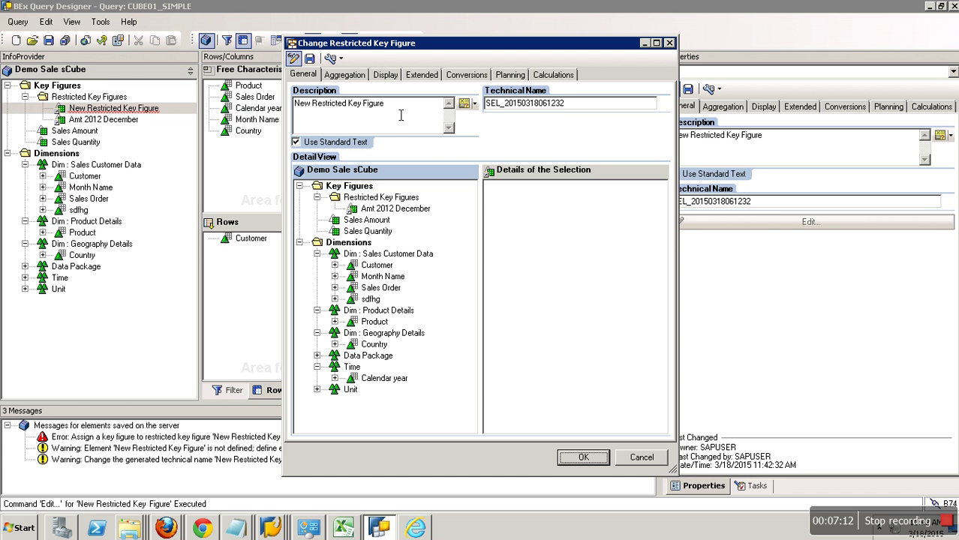
drag(399, 103, 267, 108)
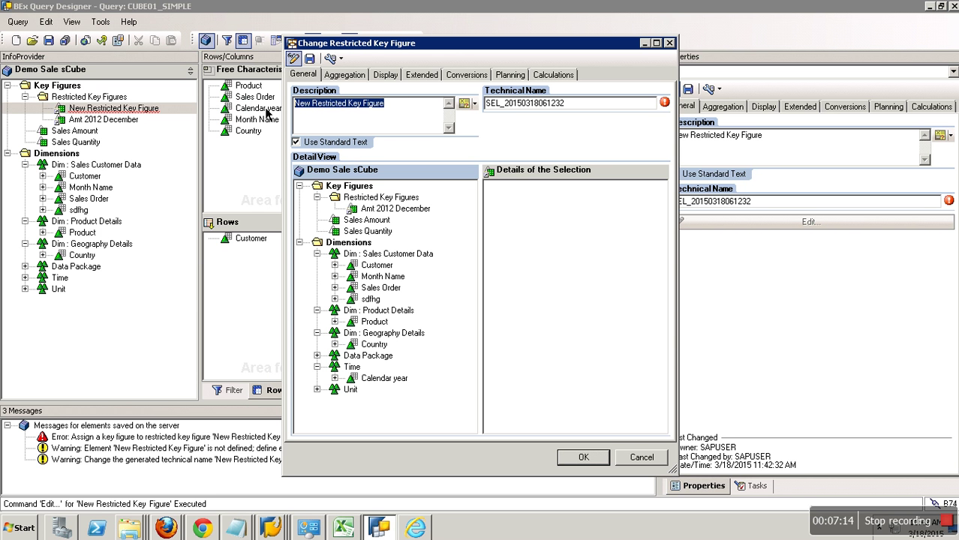
text(Qty)
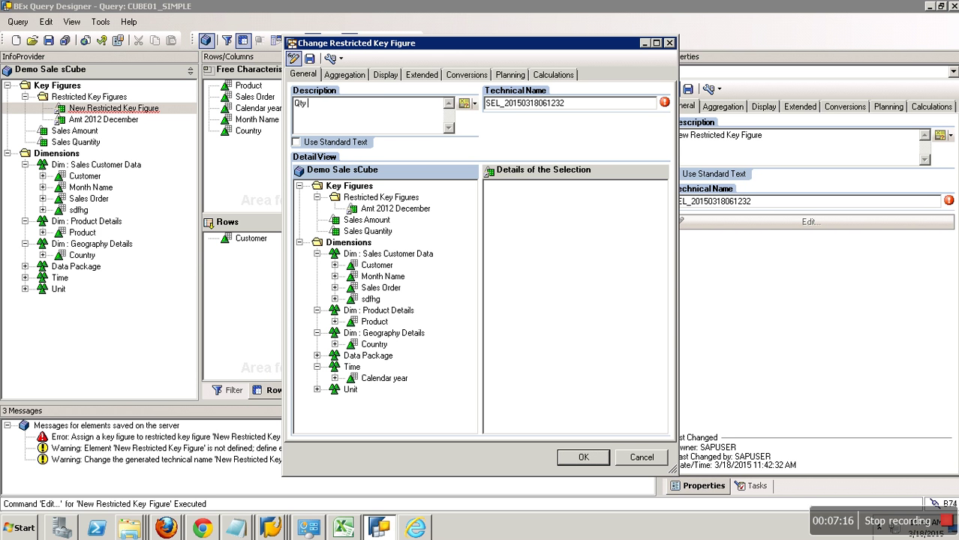
text( 2013 January)
Add Sales Quantity to the selection details and set the restricted key figure's technical name to ZYRKF_00319.
drag(379, 234, 548, 236)
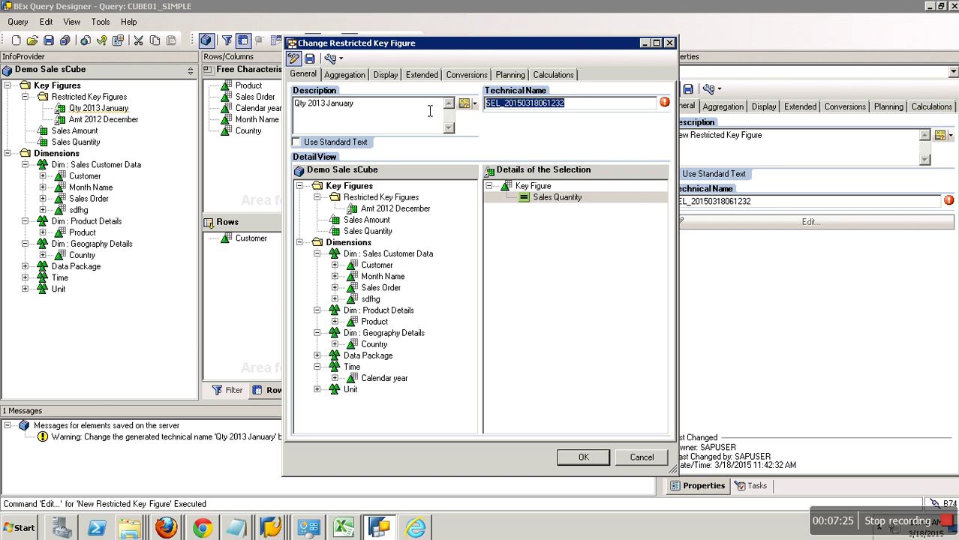
text(ZRKF_003)
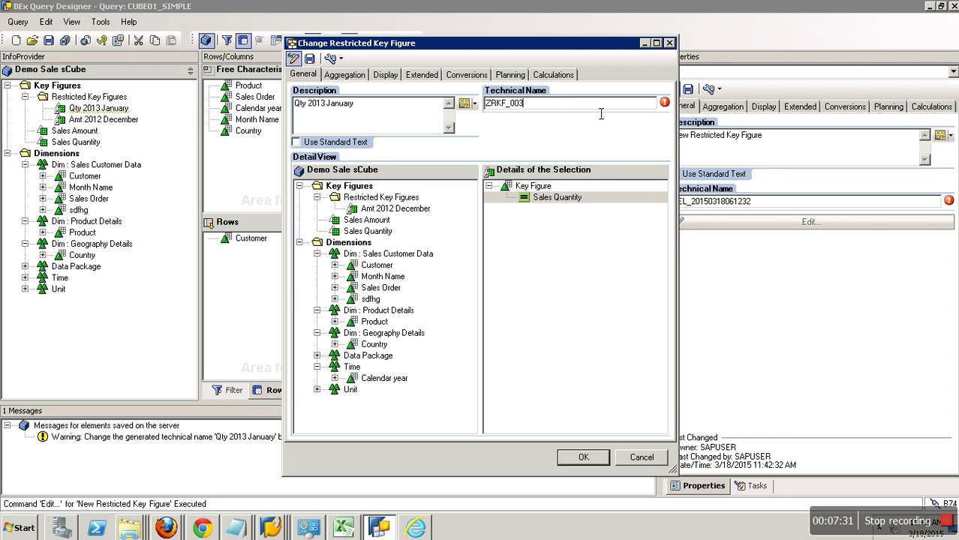
text(1)
mouse_move(667, 109)
text(9)
text(ZY)
click(375, 117)
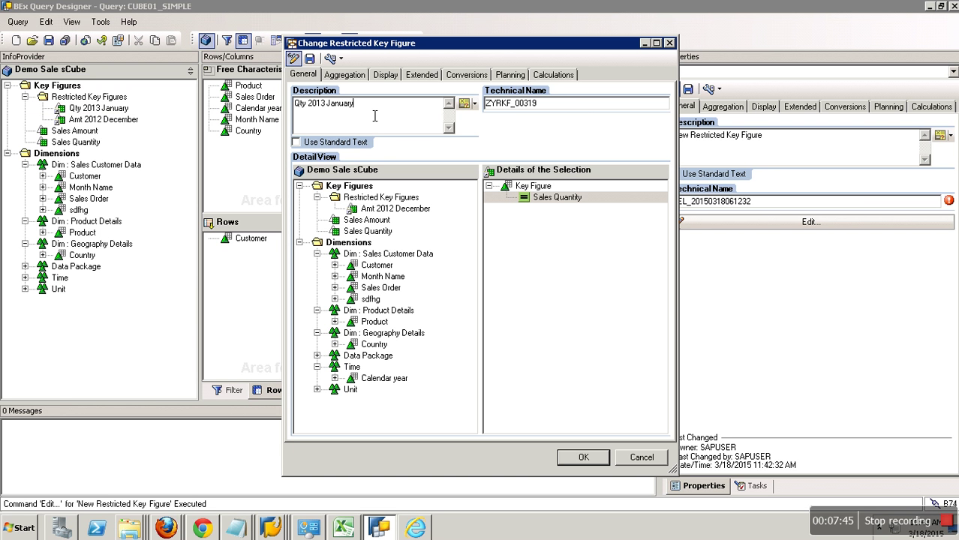
Add Calendar year to the Qty 2013 January selection details and restrict it to the single value 2013.
drag(390, 379, 567, 246)
right_click(564, 217)
click(566, 218)
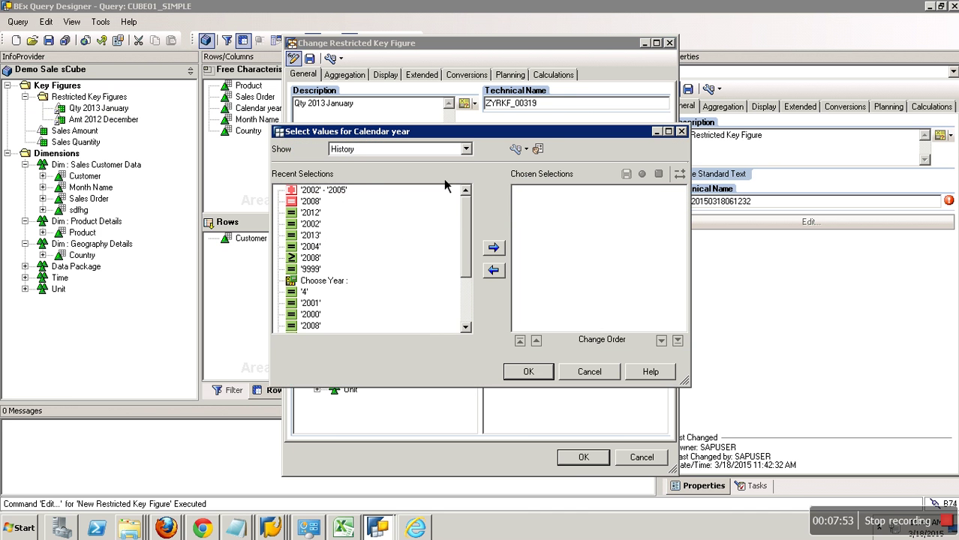
click(465, 149)
click(365, 180)
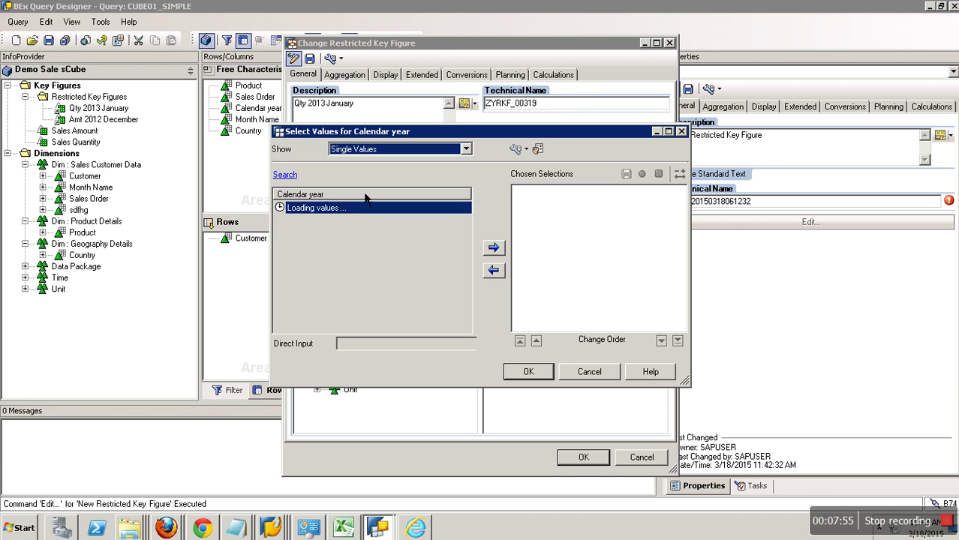
click(315, 231)
click(493, 247)
click(528, 372)
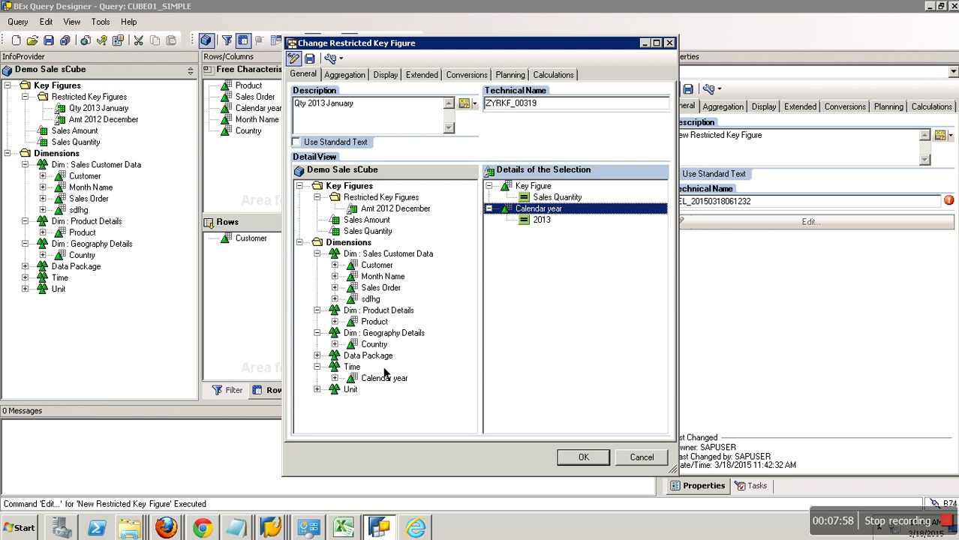
Add Month Name to the selection details, restrict it to January, and confirm the Qty 2013 January key figure.
drag(384, 276, 534, 249)
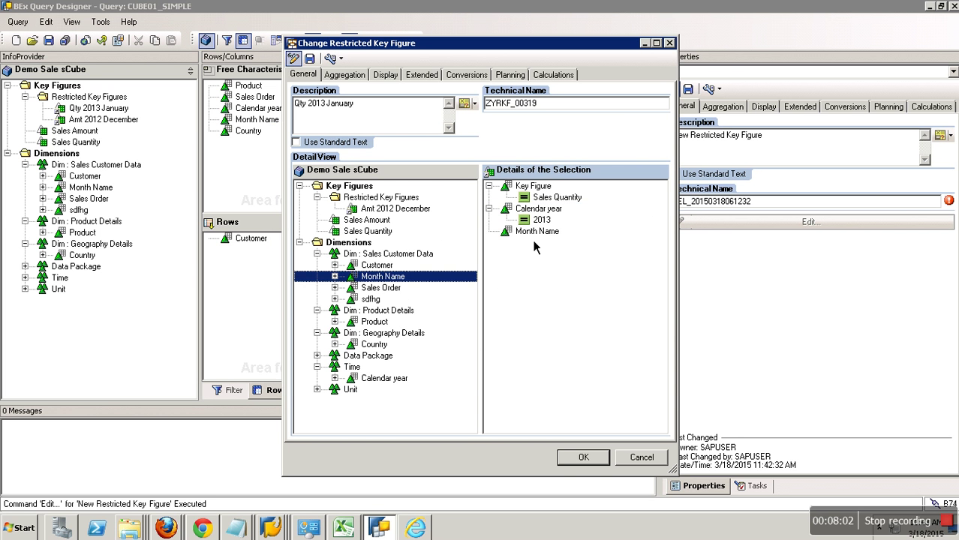
right_click(534, 233)
click(534, 241)
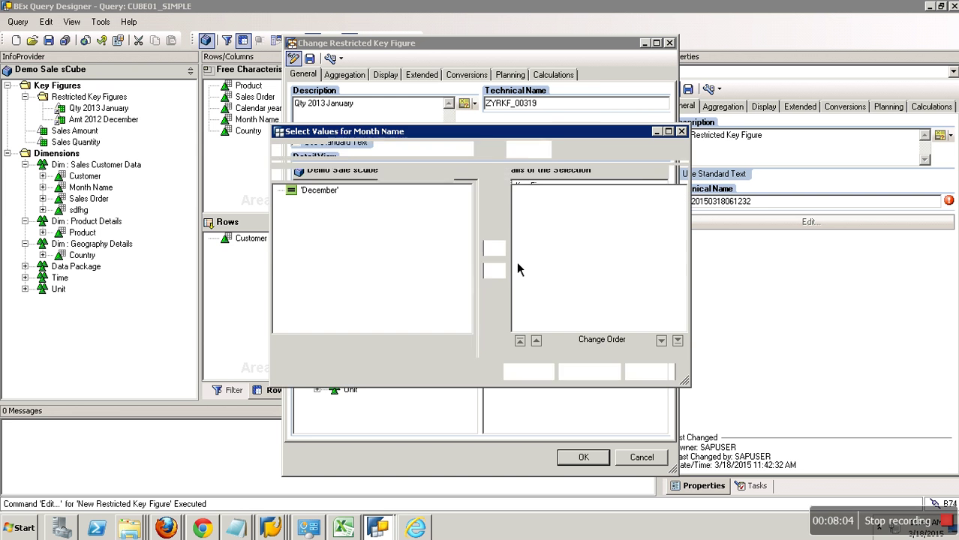
click(375, 150)
click(353, 178)
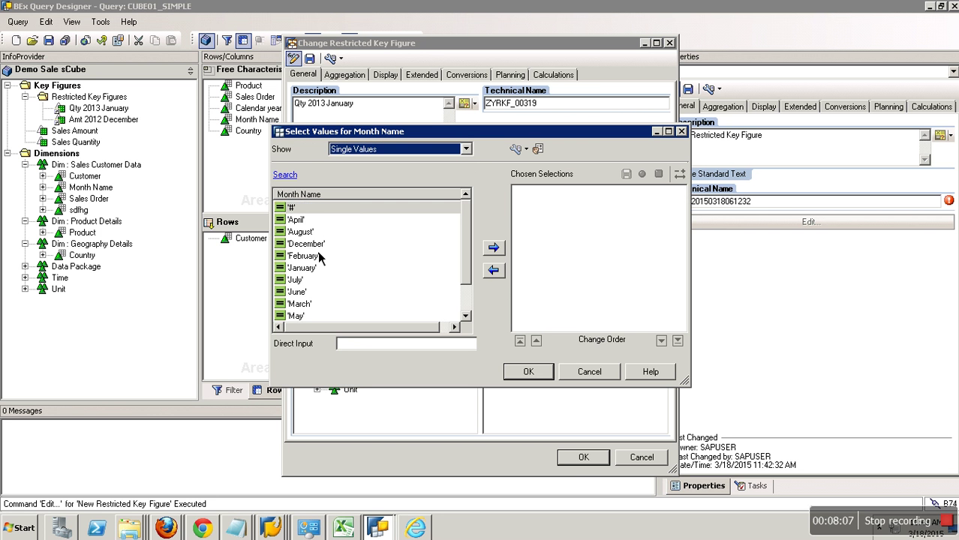
click(317, 270)
click(493, 247)
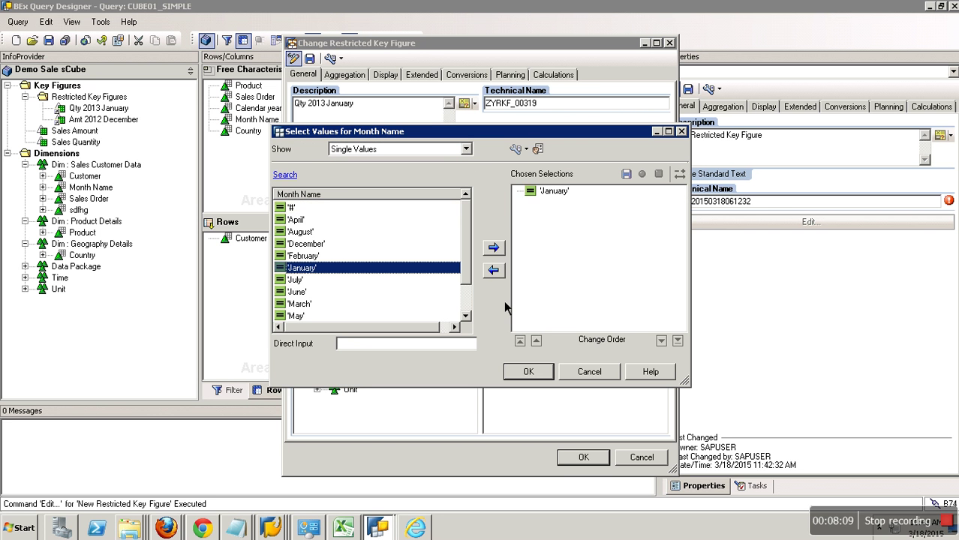
click(539, 379)
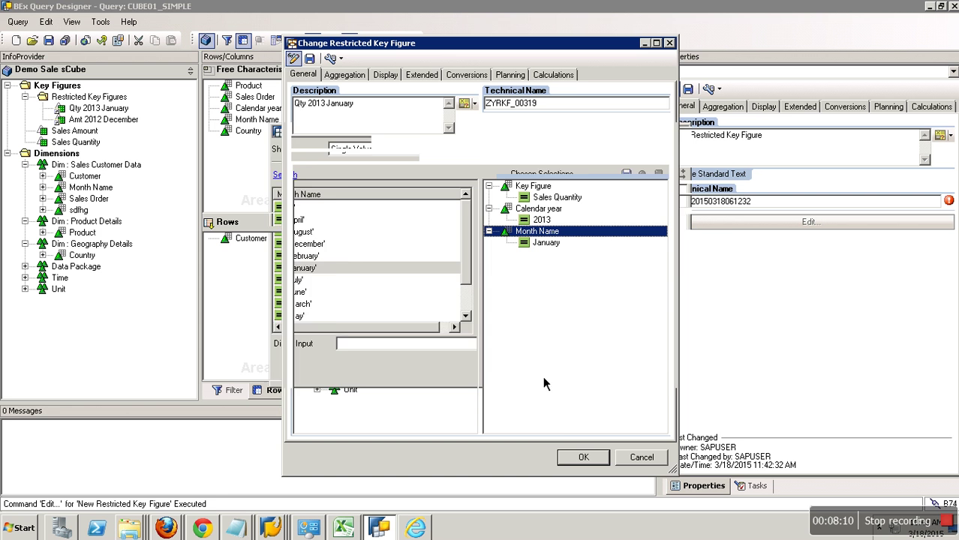
click(585, 461)
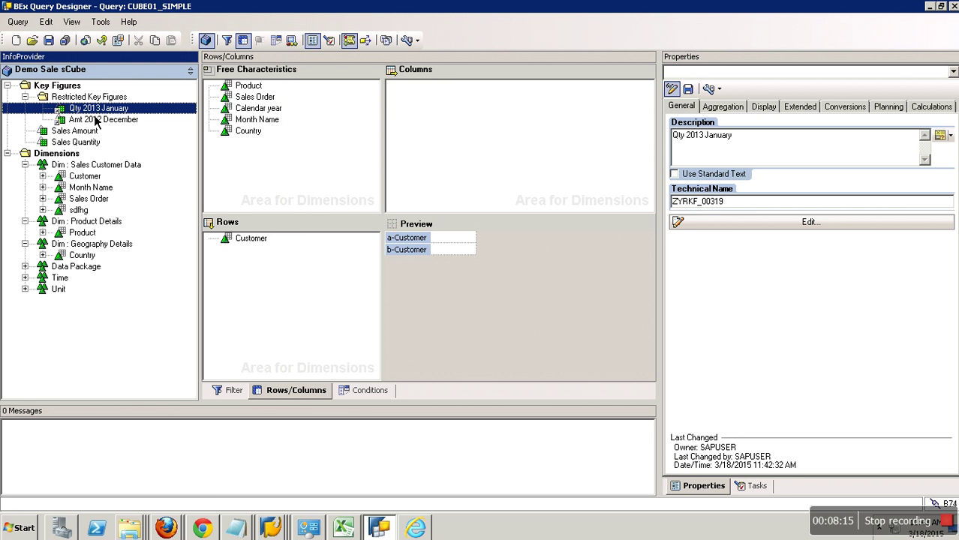
Add the Qty 2013 January and Amt 2012 December restricted key figures to the query's columns and save the query.
drag(95, 113, 439, 94)
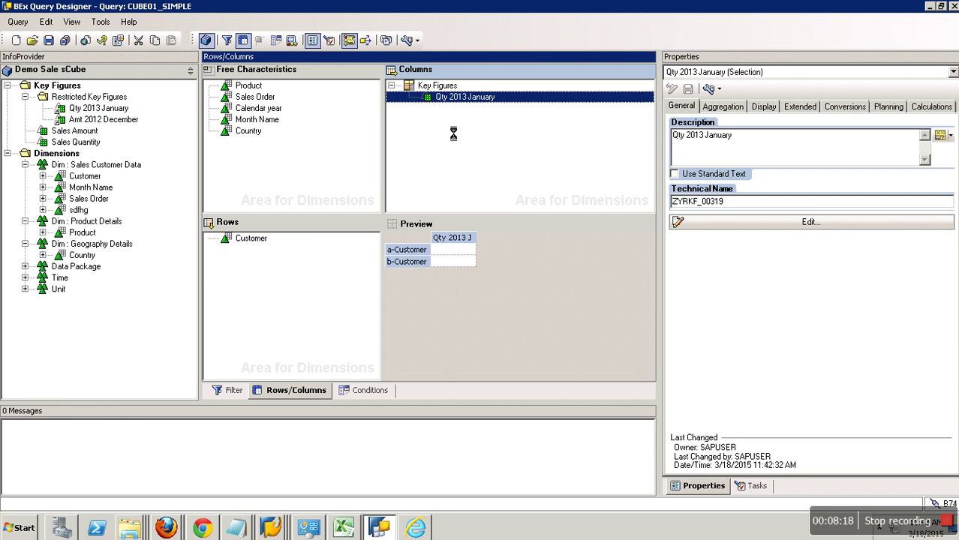
click(50, 41)
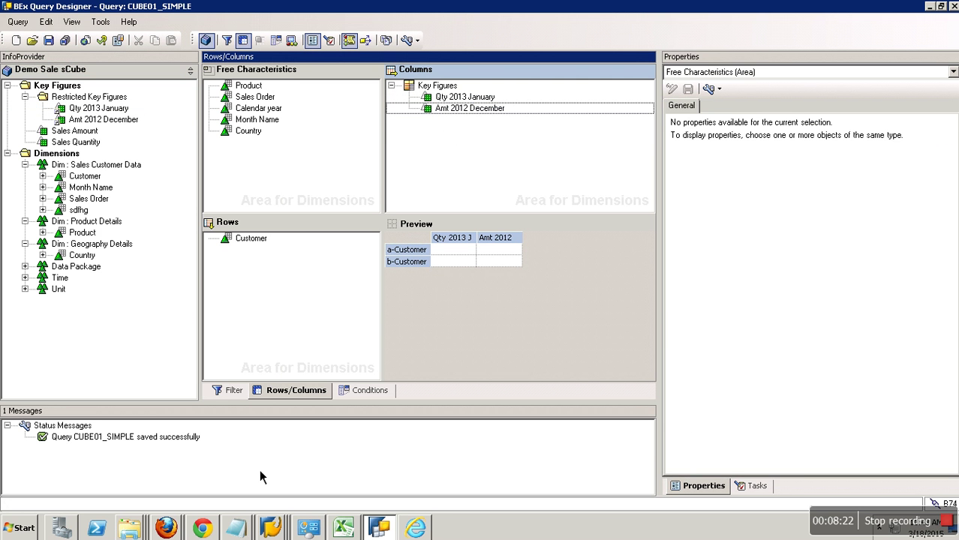
Switch to the SAP query window and run CUBE01_SIMPLE again to check the restricted key figures.
click(271, 528)
click(240, 474)
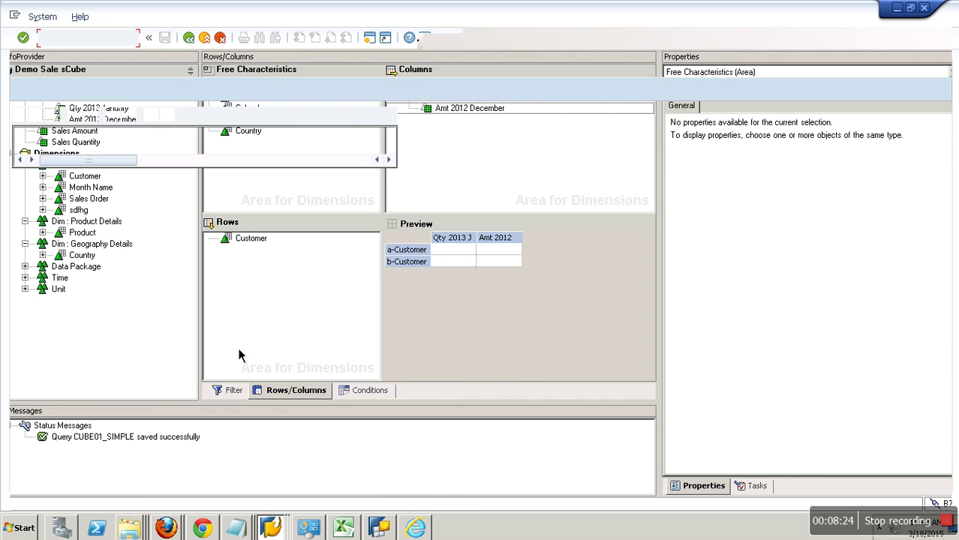
click(192, 39)
click(34, 90)
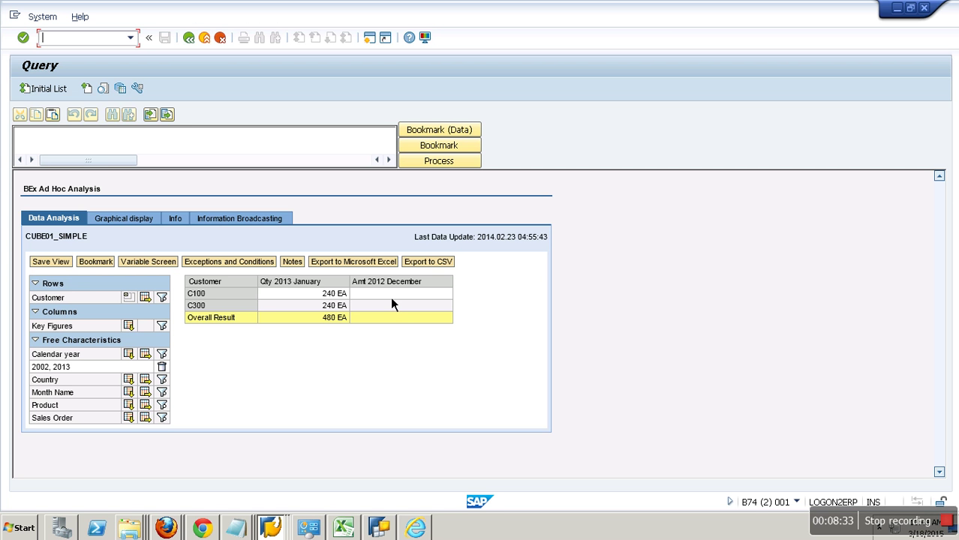
Switch to the CUBE01 list output, add Month Name to the output fields, and run the CUBE01 contents display again.
click(270, 527)
click(241, 458)
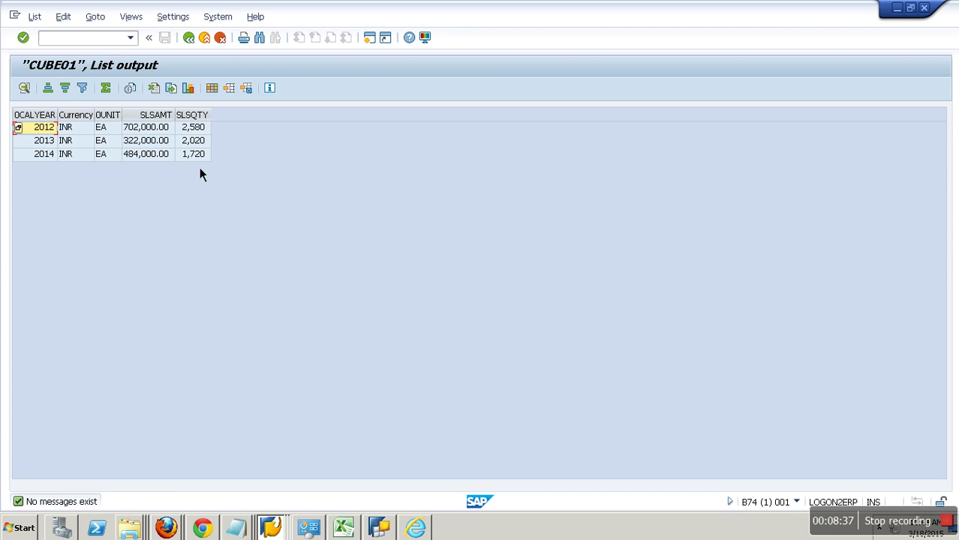
click(193, 39)
click(98, 88)
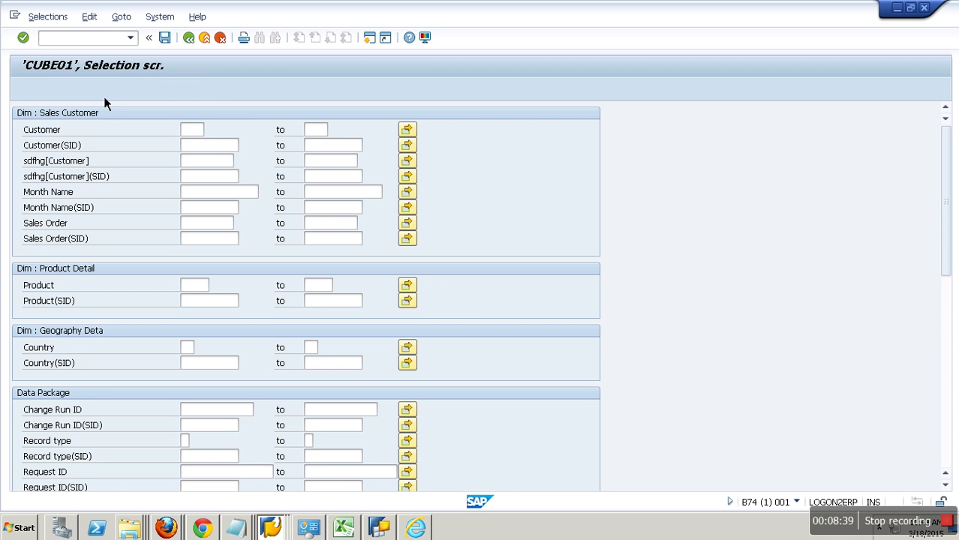
click(72, 196)
click(25, 90)
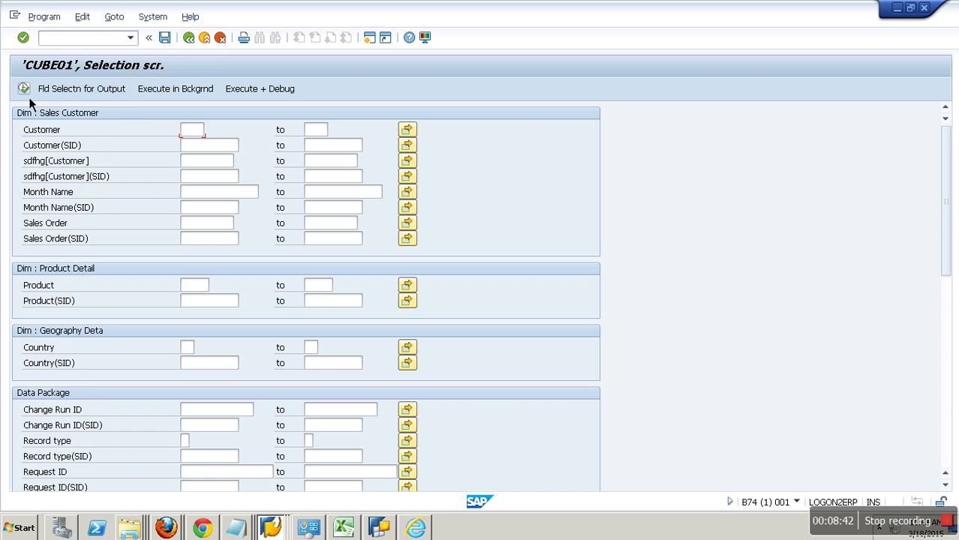
click(23, 88)
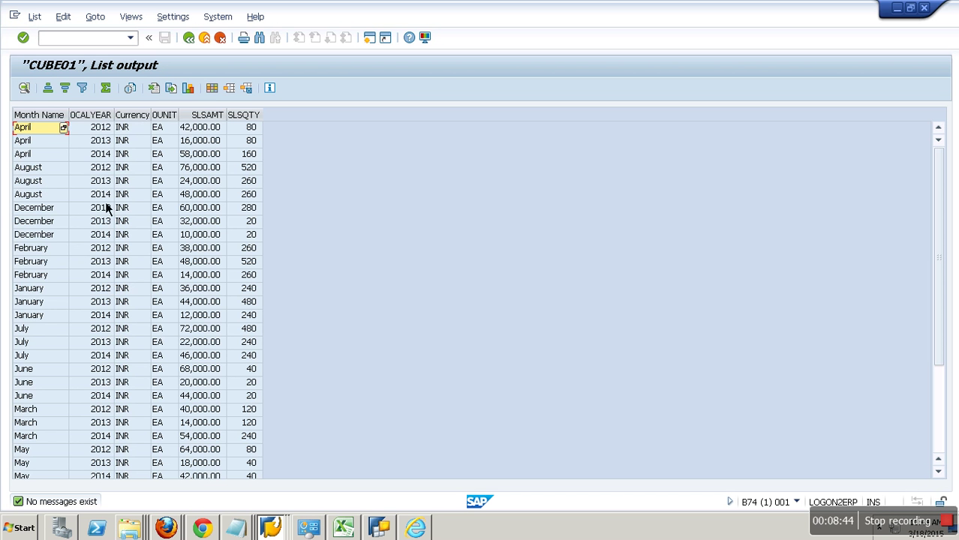
Filter the CUBE01 list output by calendar year 2012.
click(92, 115)
click(73, 128)
right_click(72, 128)
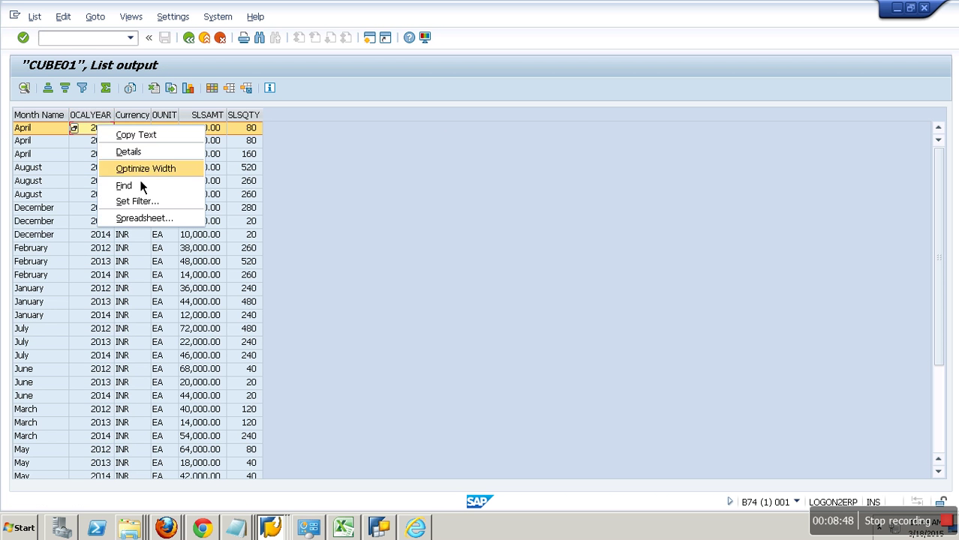
click(155, 210)
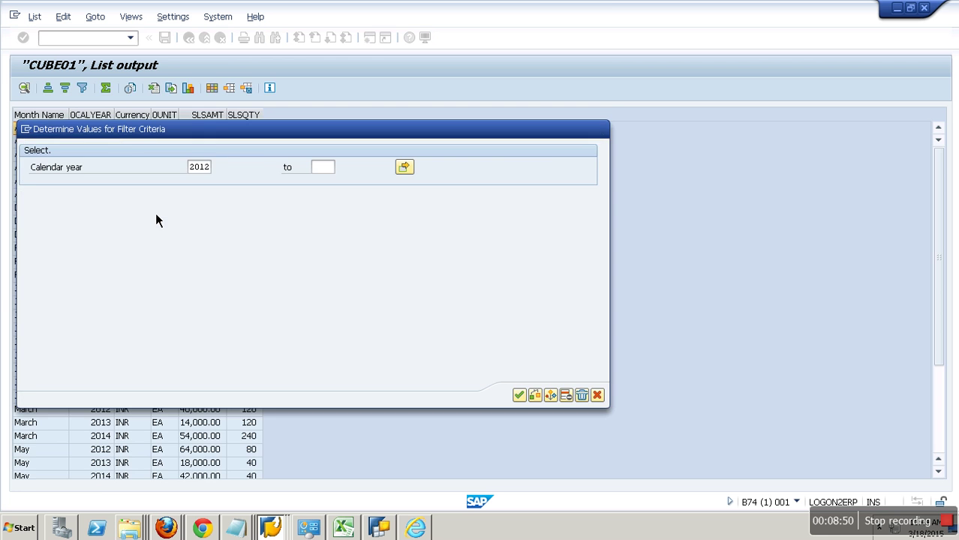
key(Return)
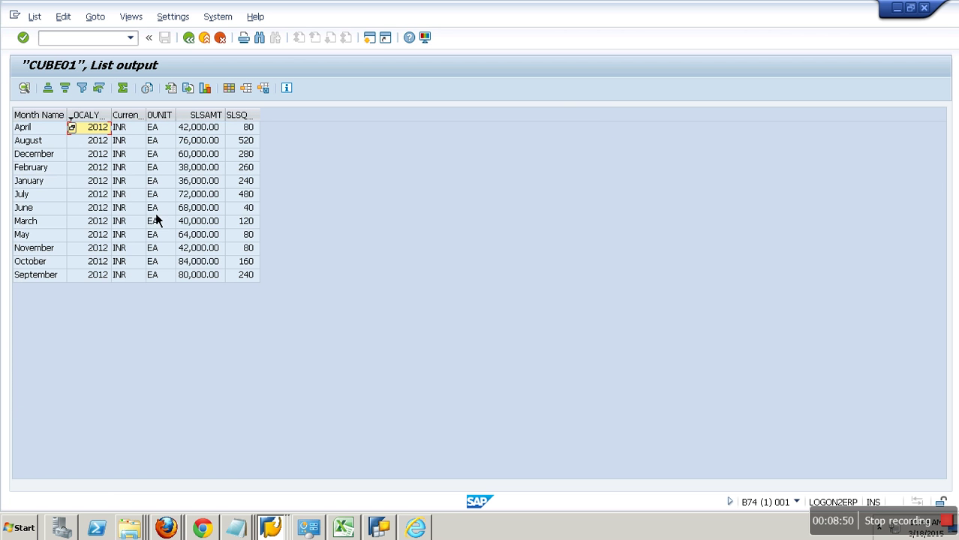
Compare the December 2012 row of the CUBE01 list with the Amt 2012 December column in the query result.
click(61, 155)
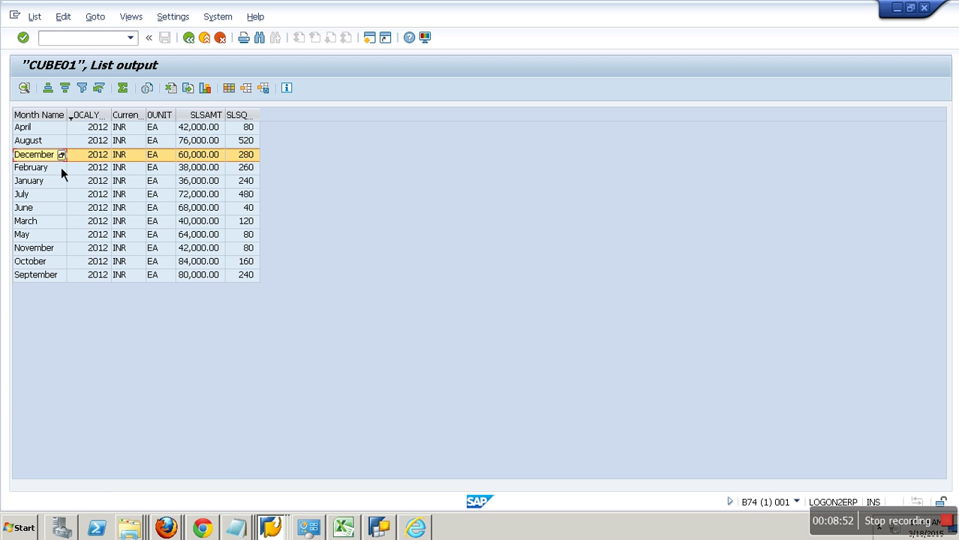
click(252, 165)
key(alt+Tab)
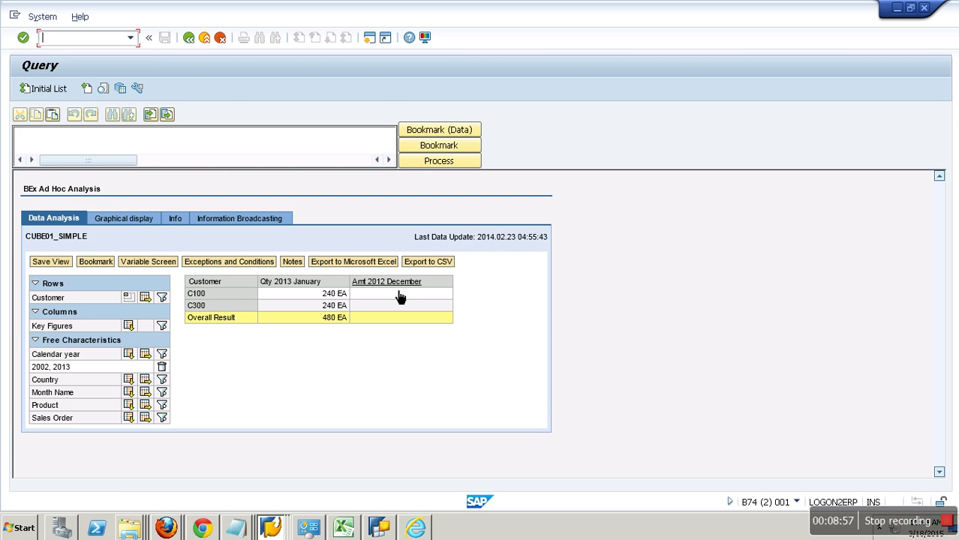
key(alt+Tab)
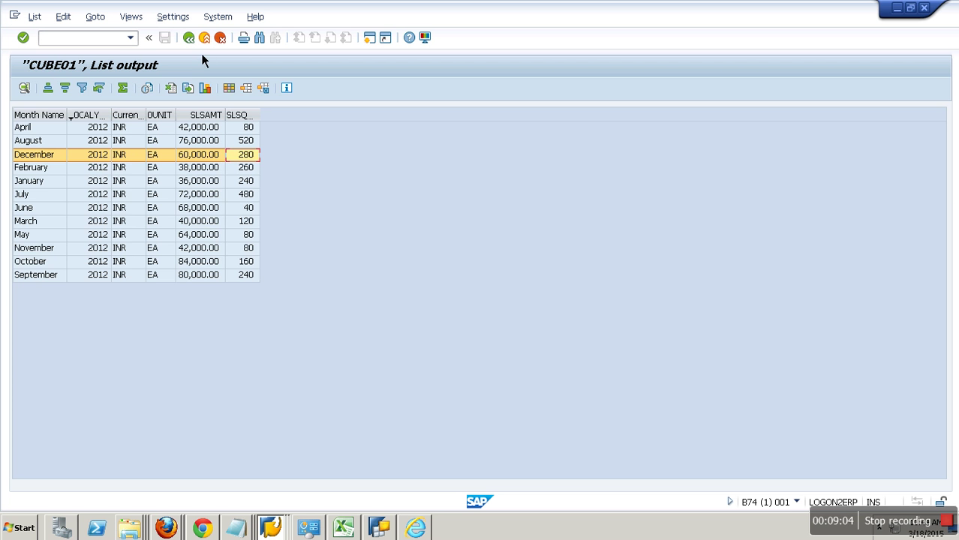
Return to the CUBE01 selection screen, add Customer to the output fields, and display the data again.
key(F3)
click(71, 89)
click(45, 130)
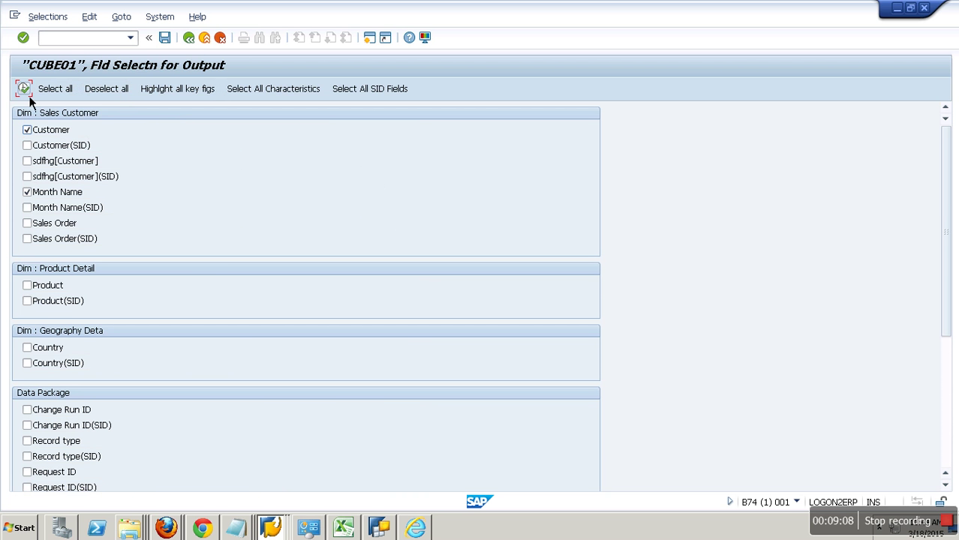
click(27, 93)
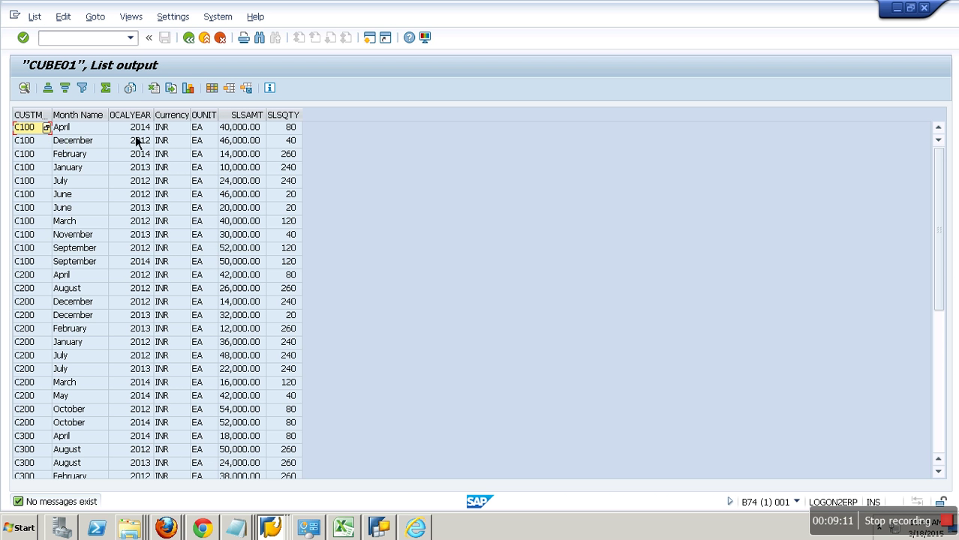
Filter the customer-level CUBE01 list to calendar year 2012 and month name December.
click(138, 143)
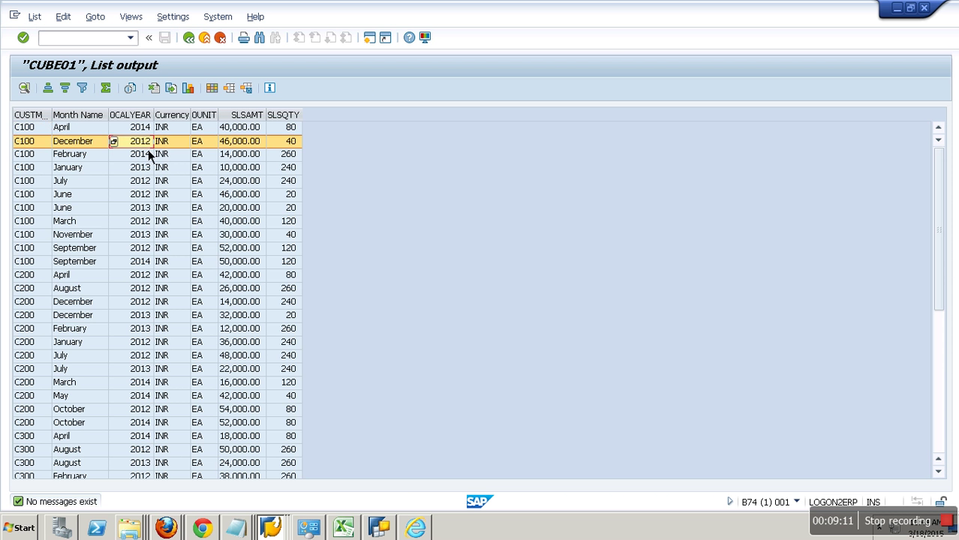
right_click(141, 143)
click(193, 224)
key(Return)
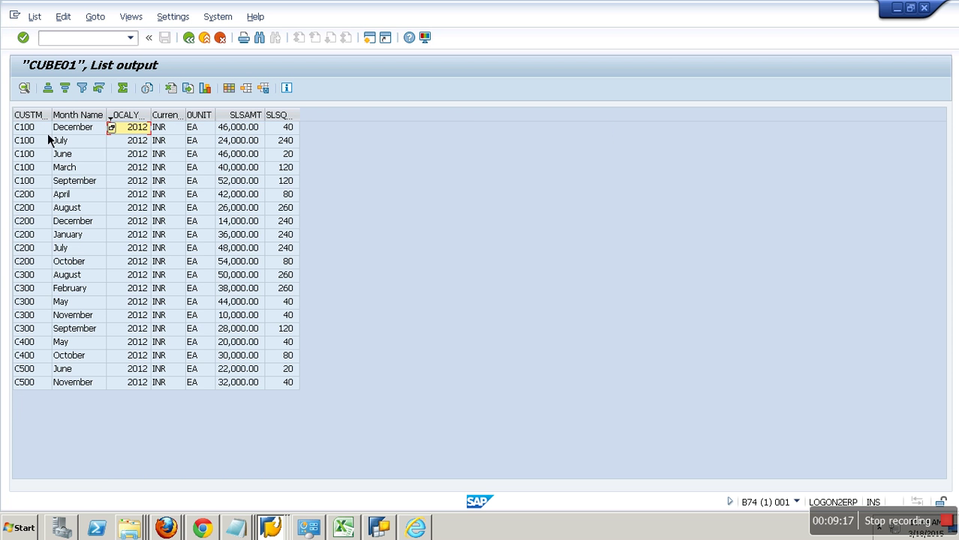
right_click(79, 136)
click(126, 207)
key(Return)
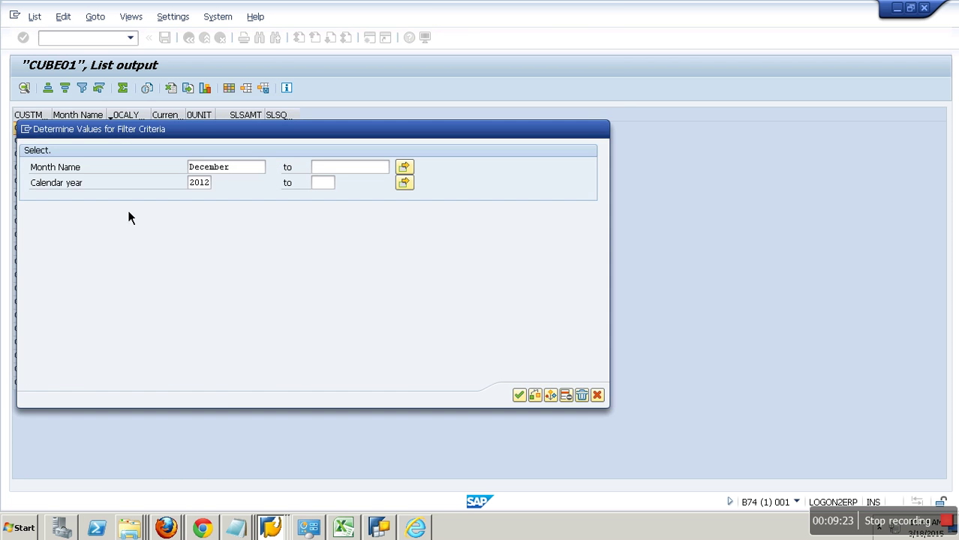
click(36, 135)
click(39, 141)
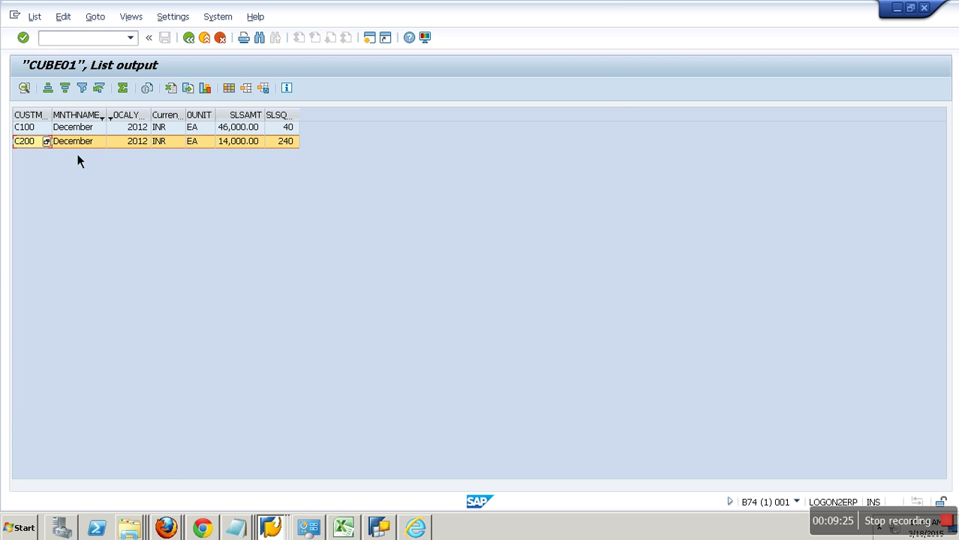
Widen the sales quantity column and compare the C100 and C200 amounts with the Amt 2012 December results in the query window.
click(291, 129)
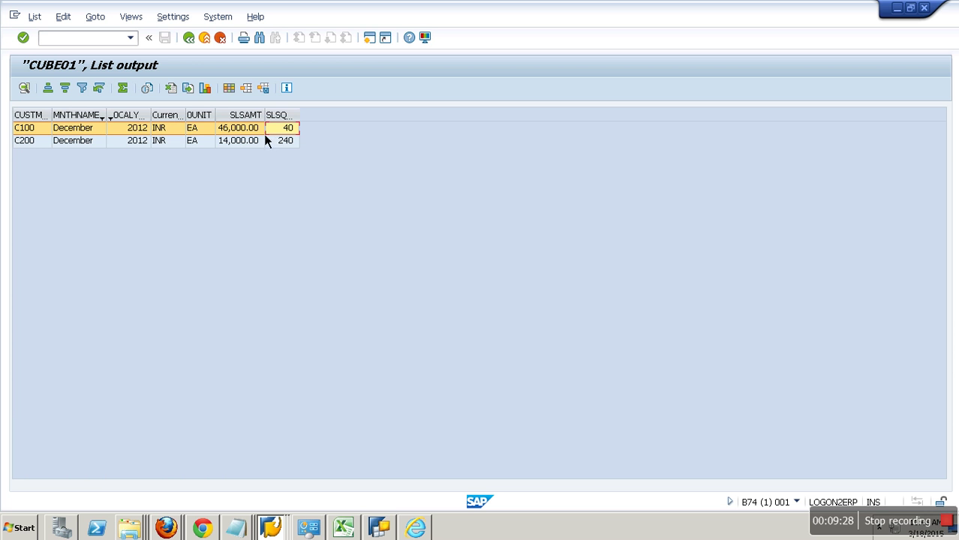
drag(300, 114, 332, 116)
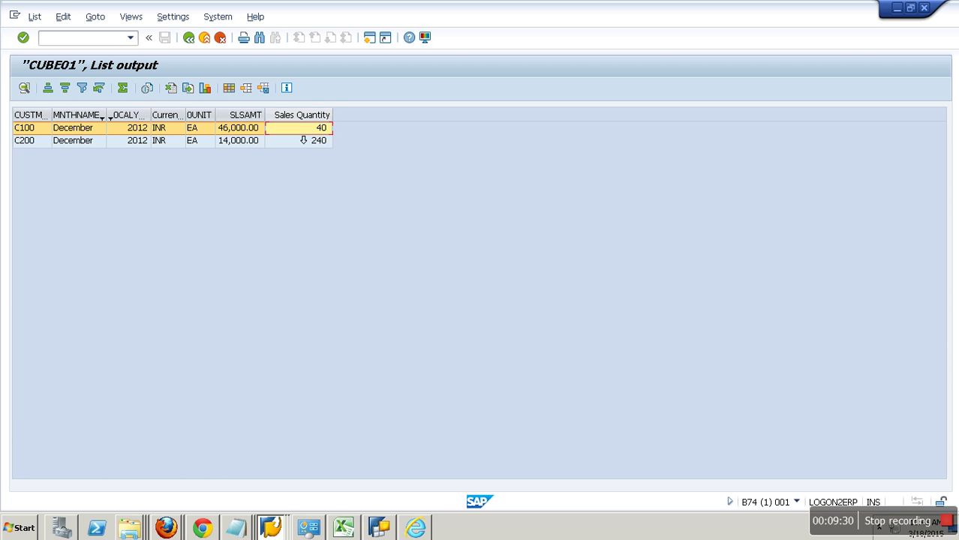
click(255, 144)
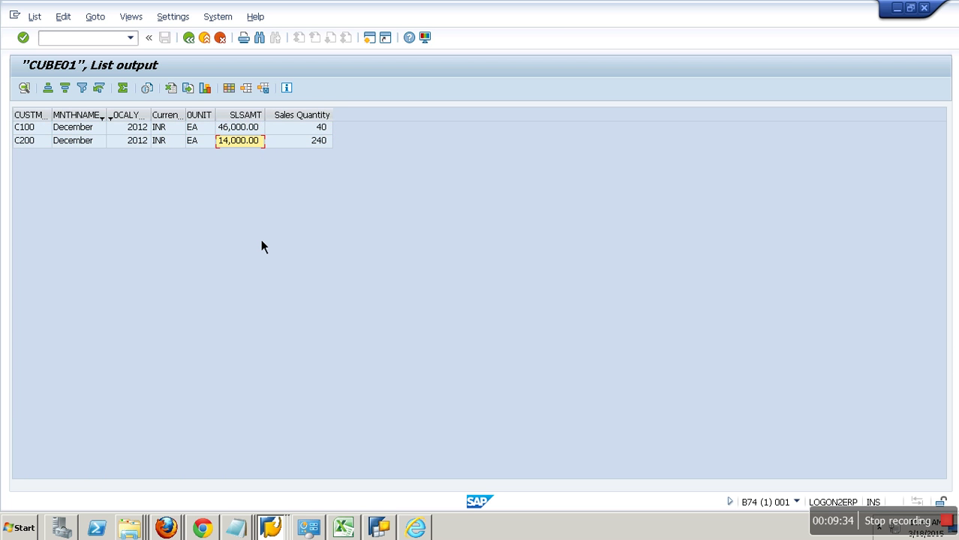
key(F3)
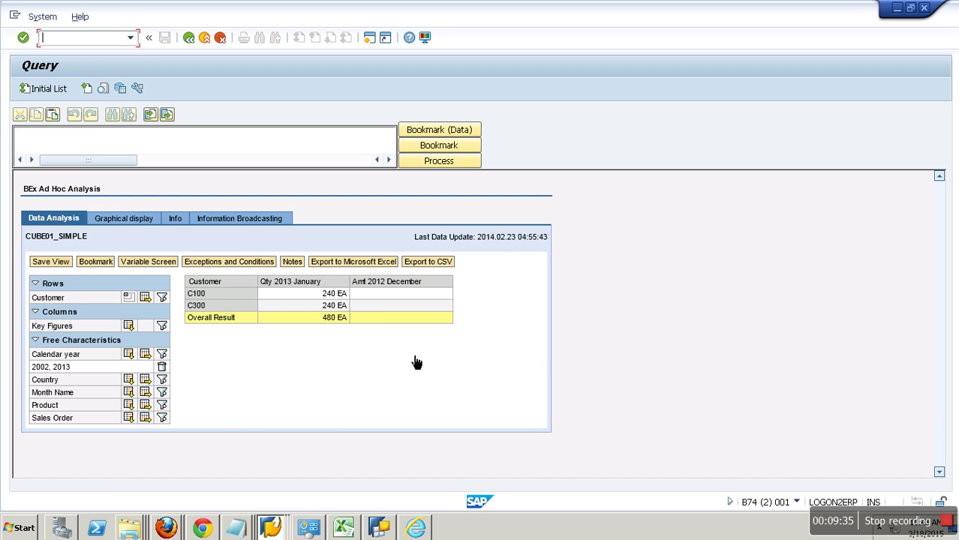
double_click(419, 294)
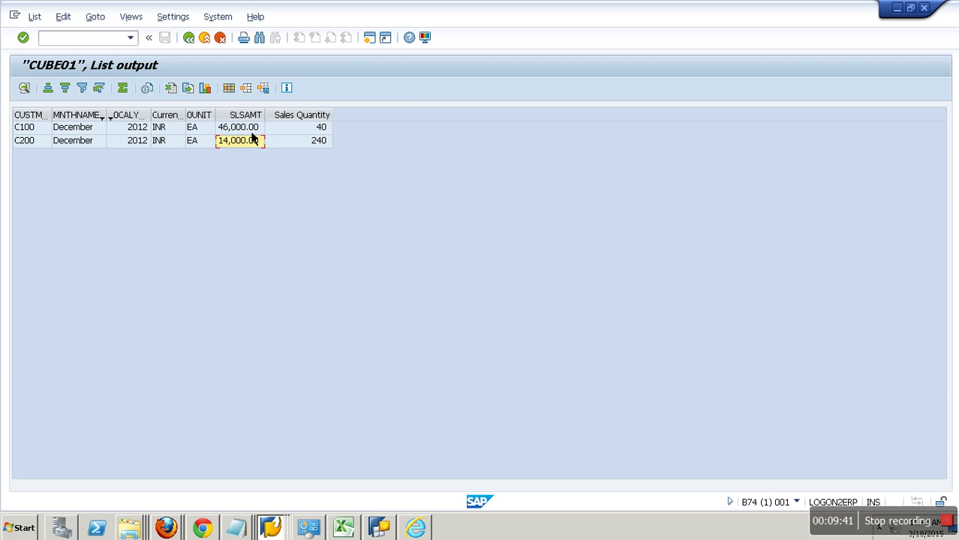
Switch to BEx Query Designer, display the Amt 2012 December restricted key figure to review its selection details, and close it.
click(380, 528)
click(133, 122)
right_click(133, 127)
click(162, 130)
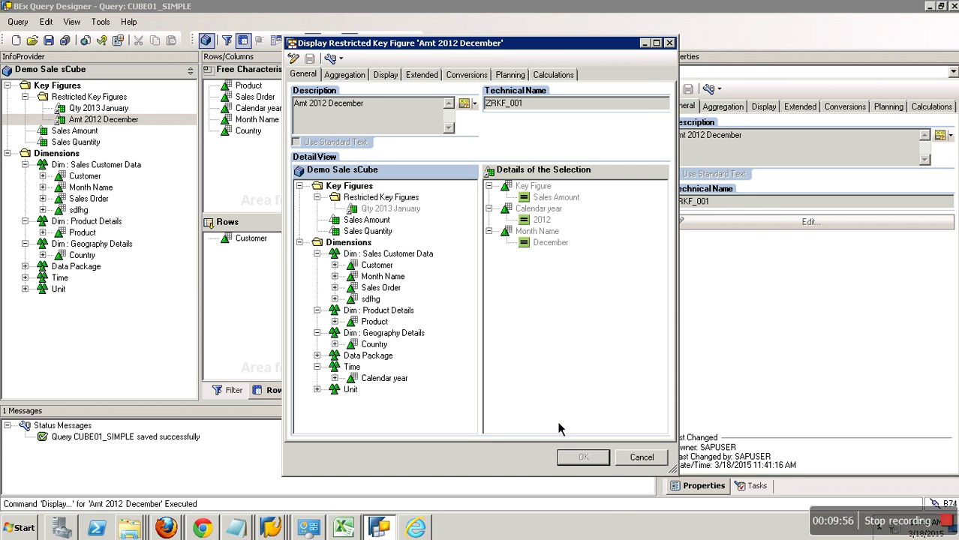
click(643, 462)
Remove the 2002 and 2013 restrictions on Calendar year from the filter's default values and save the query.
click(233, 392)
click(449, 108)
key(shift+Up)
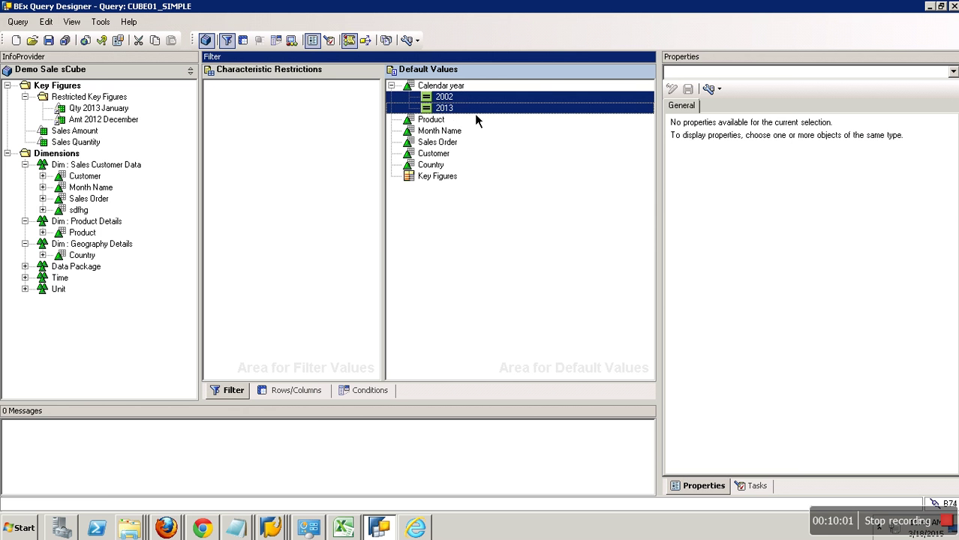
drag(454, 111, 165, 138)
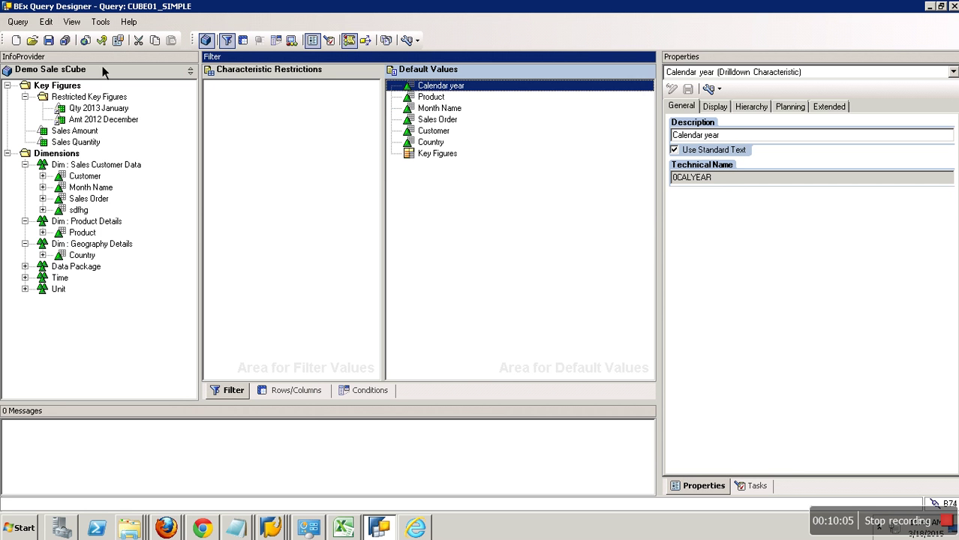
click(60, 45)
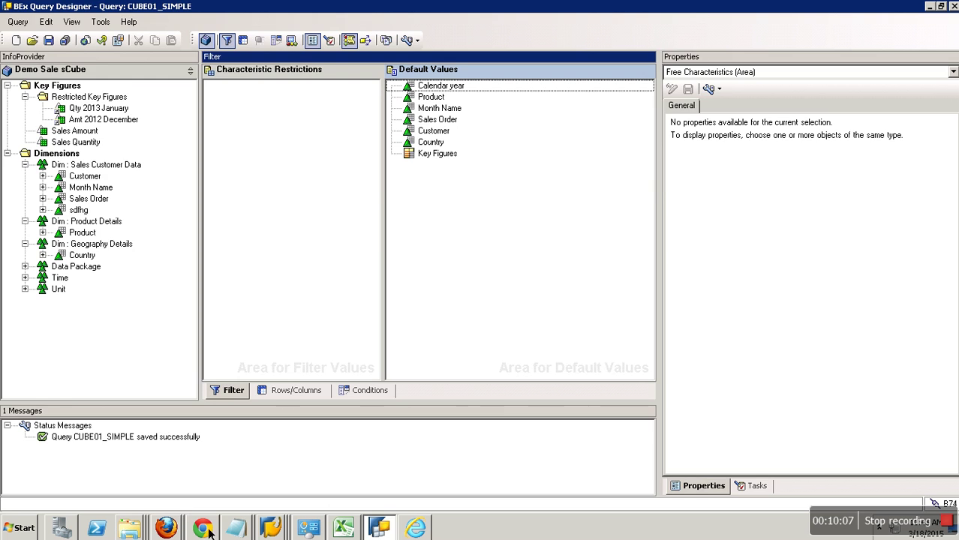
Switch to the SAP query window, return to Query Monitor, and execute the CUBE01 query again.
click(210, 531)
mouse_move(274, 529)
click(270, 478)
click(204, 37)
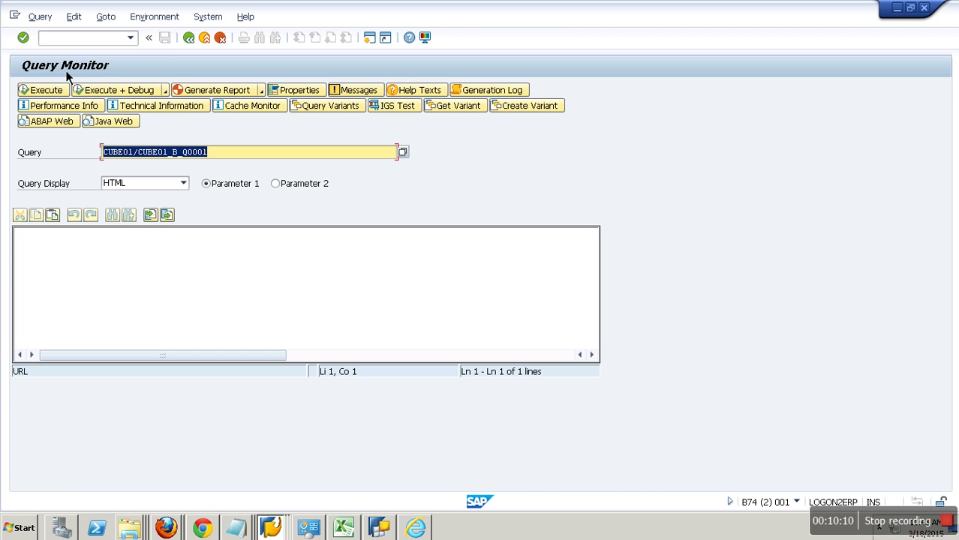
click(58, 95)
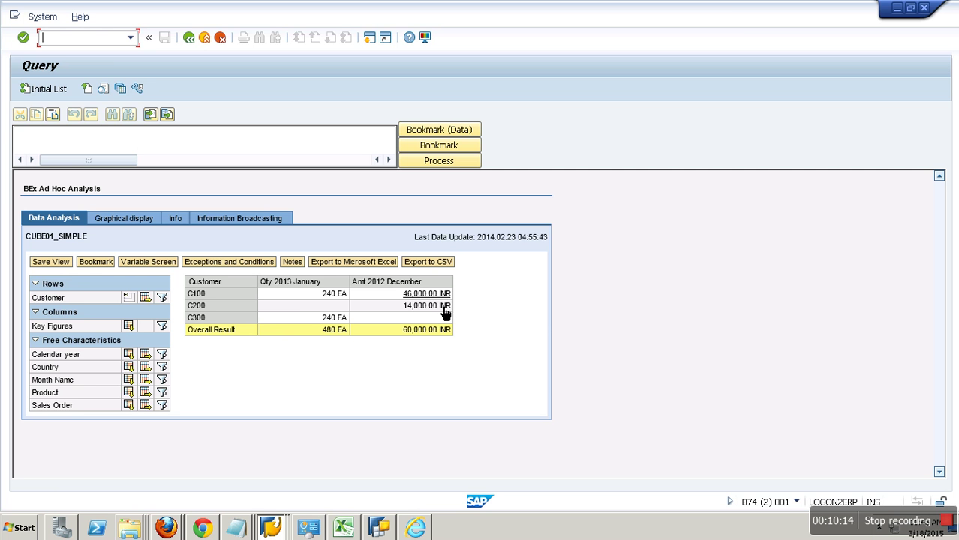
Check the query's December 2012 amounts against the CUBE01 list output and go back to the Manage InfoProvider screen.
key(alt+Tab)
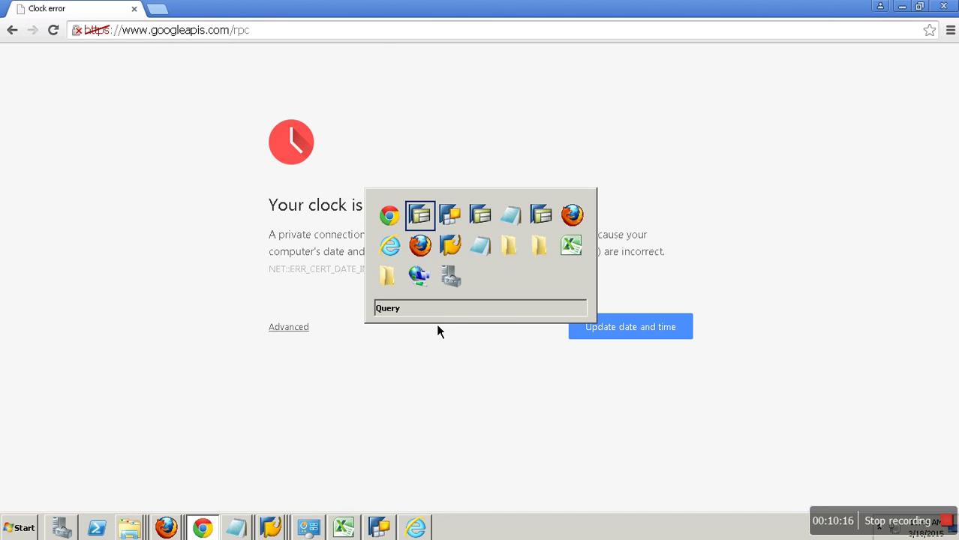
mouse_move(275, 530)
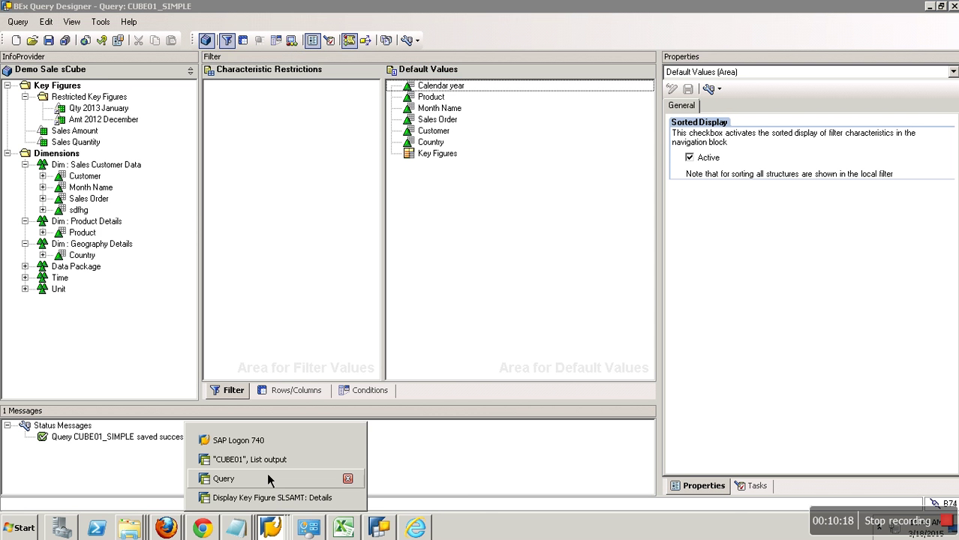
click(267, 467)
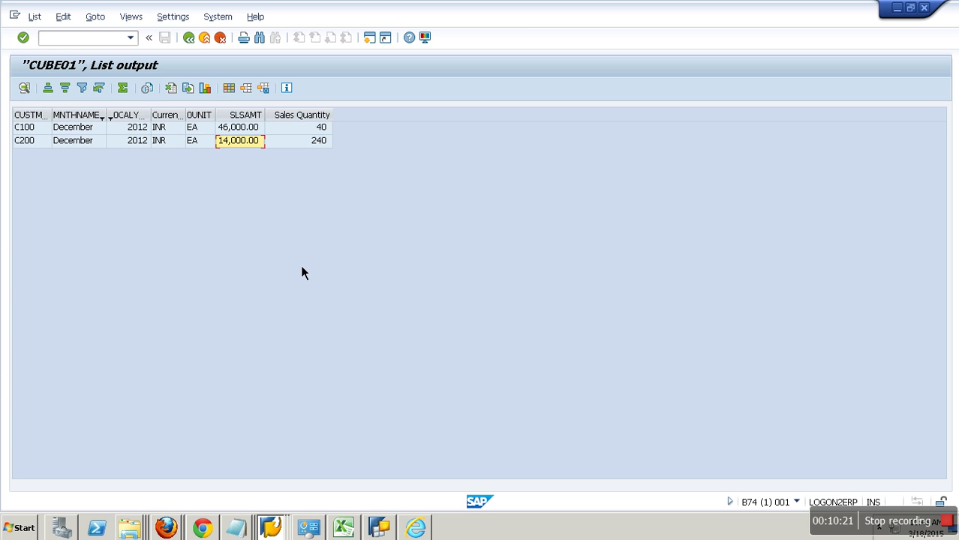
click(191, 42)
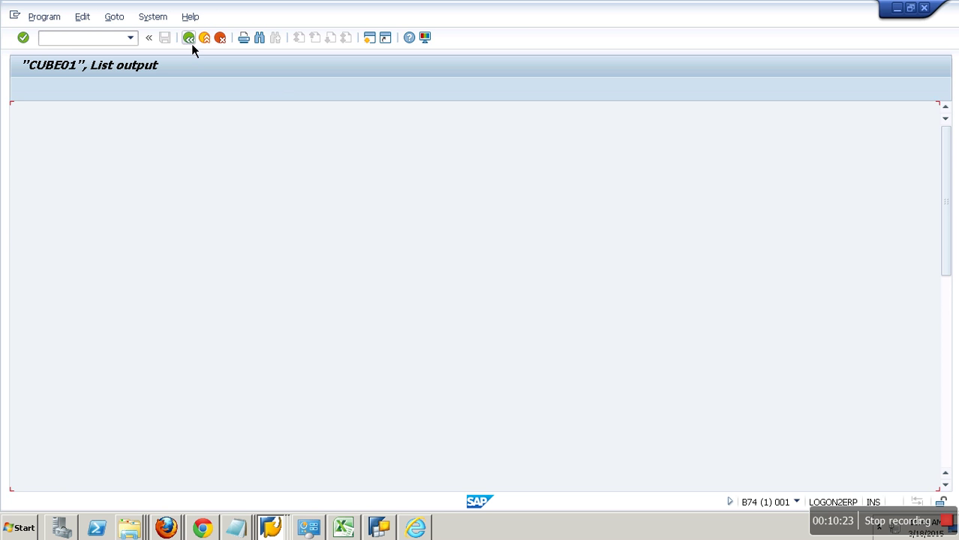
click(191, 43)
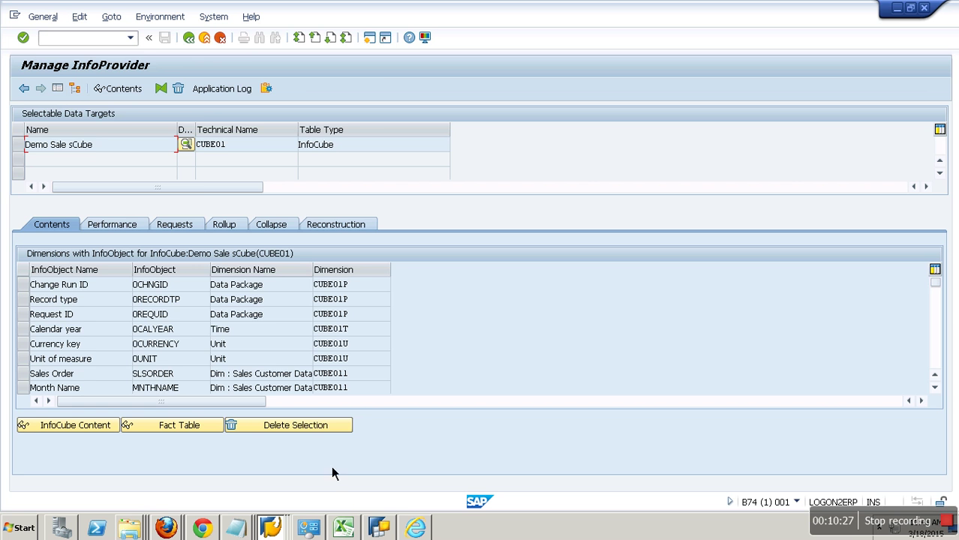
Switch to BEx Query Designer and remove the Key Figures structure with both restricted key figures from the query's columns.
click(379, 529)
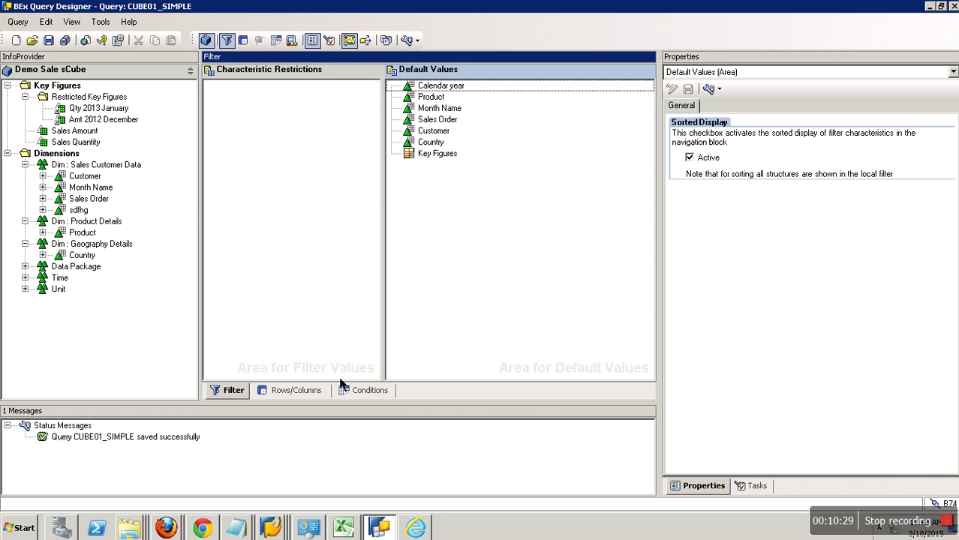
click(315, 394)
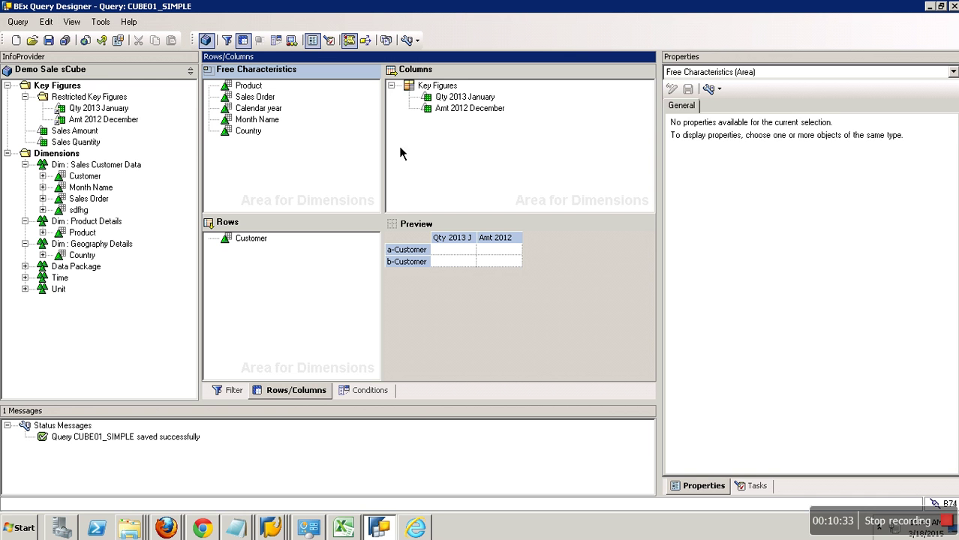
drag(439, 90, 159, 171)
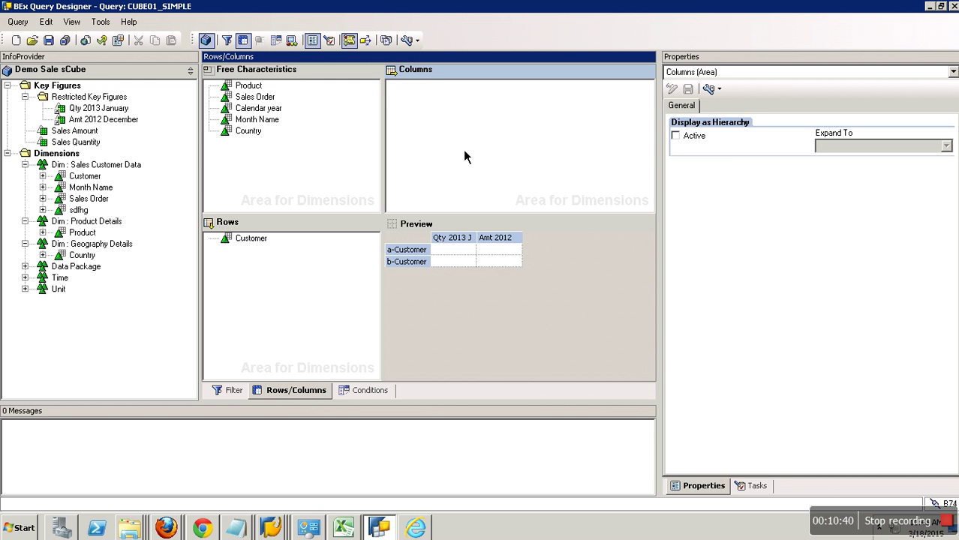
Create a new structure in the query's columns and add a new selection to it.
right_click(468, 111)
click(505, 107)
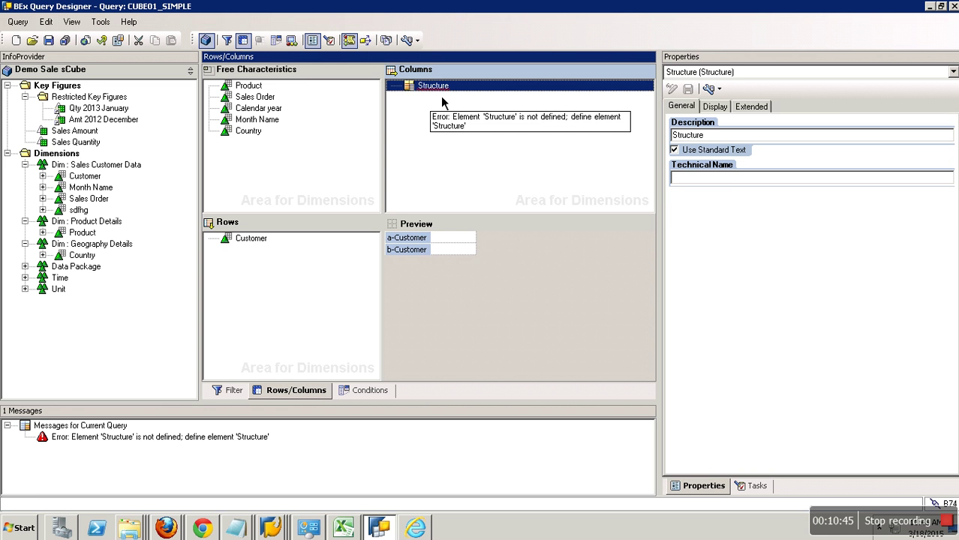
right_click(443, 95)
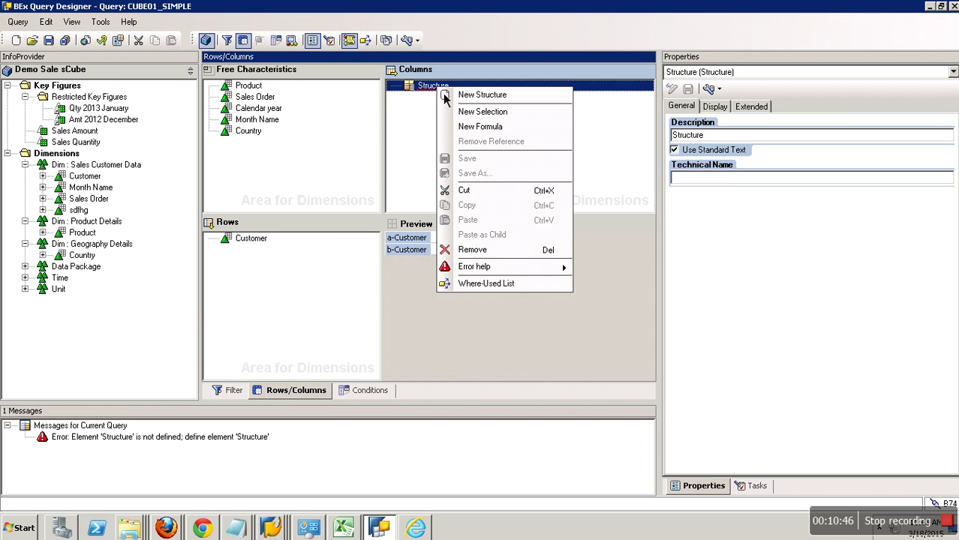
click(507, 114)
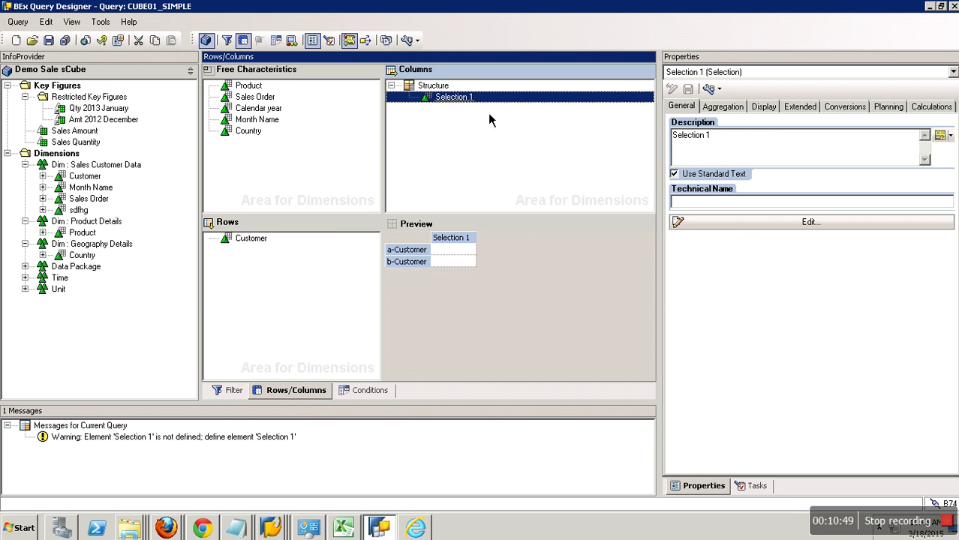
Edit the new selection in the columns and replace its description with "Amt 201".
right_click(477, 102)
click(501, 109)
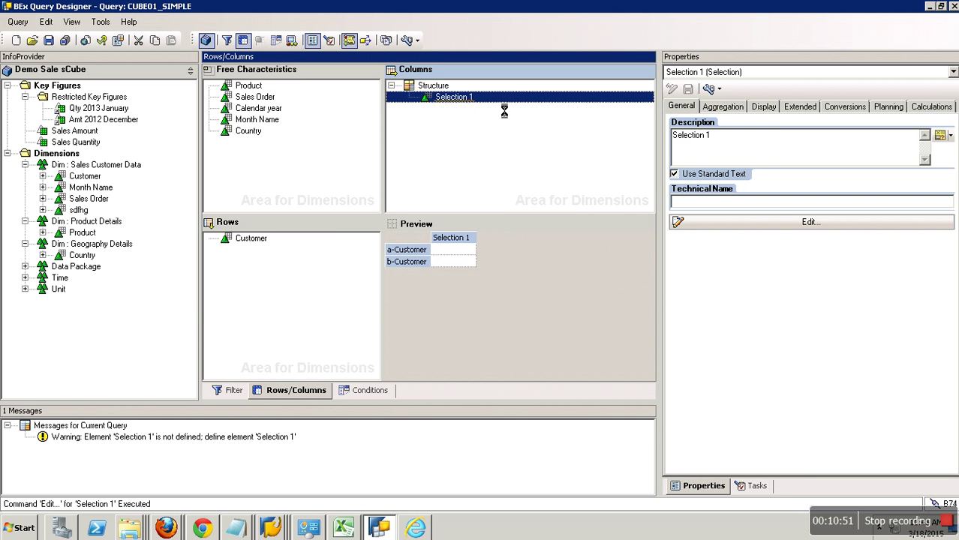
drag(347, 111, 259, 108)
text(Amt 201)
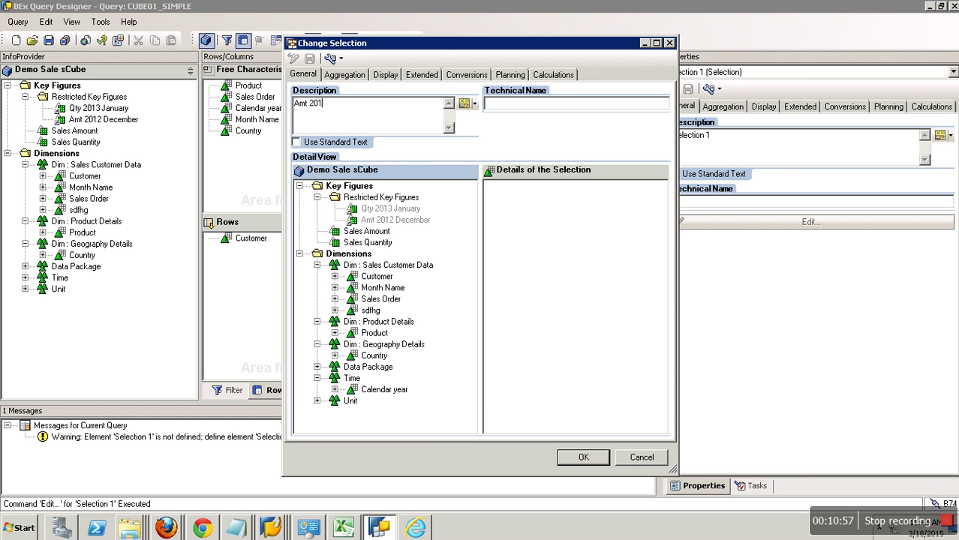
Switch to GoToTraining, unmute and then mute all attendees, and return to the remote desktop session.
click(639, 10)
click(898, 6)
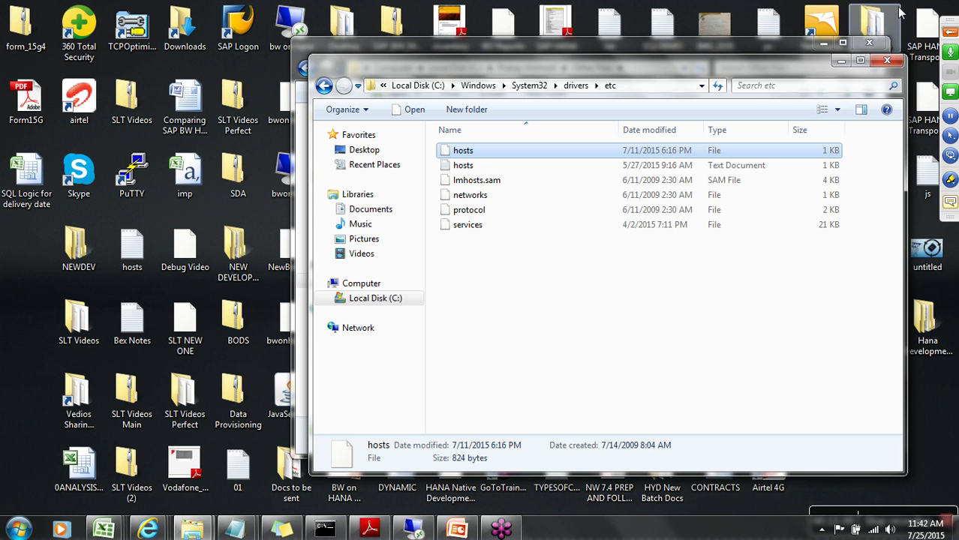
click(949, 33)
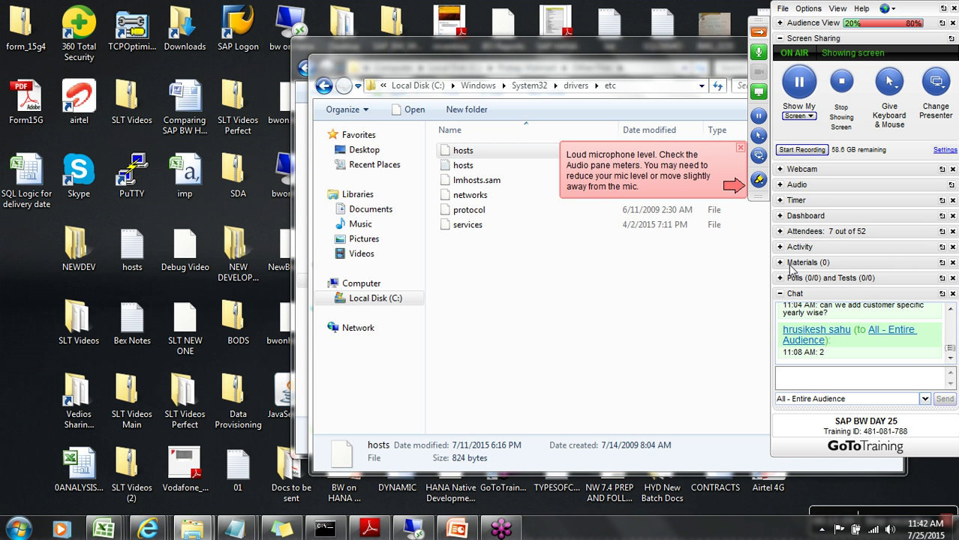
click(781, 232)
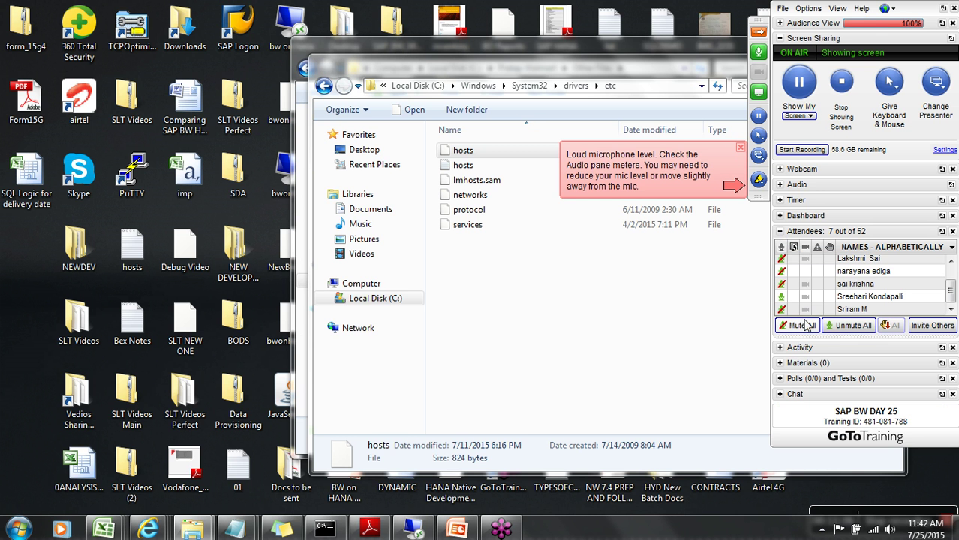
click(850, 327)
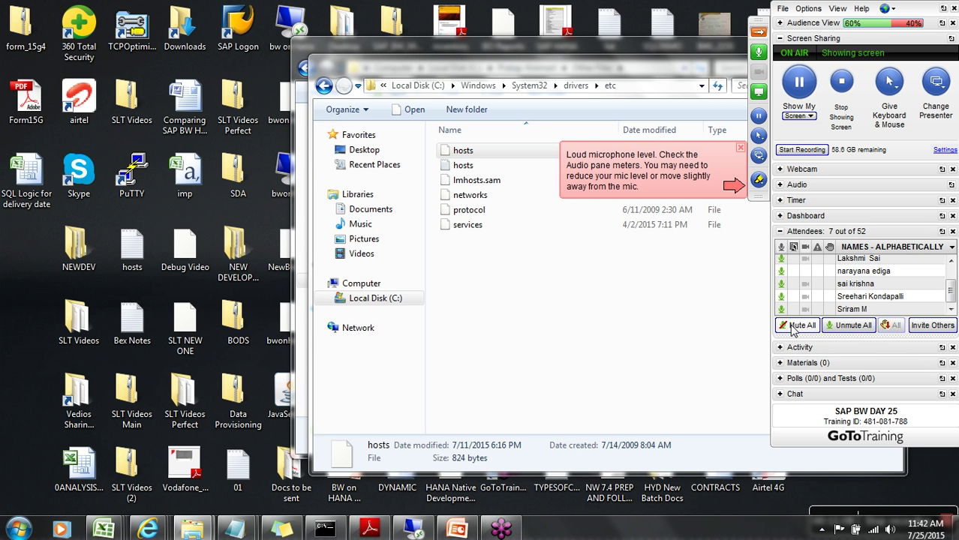
click(795, 327)
click(757, 33)
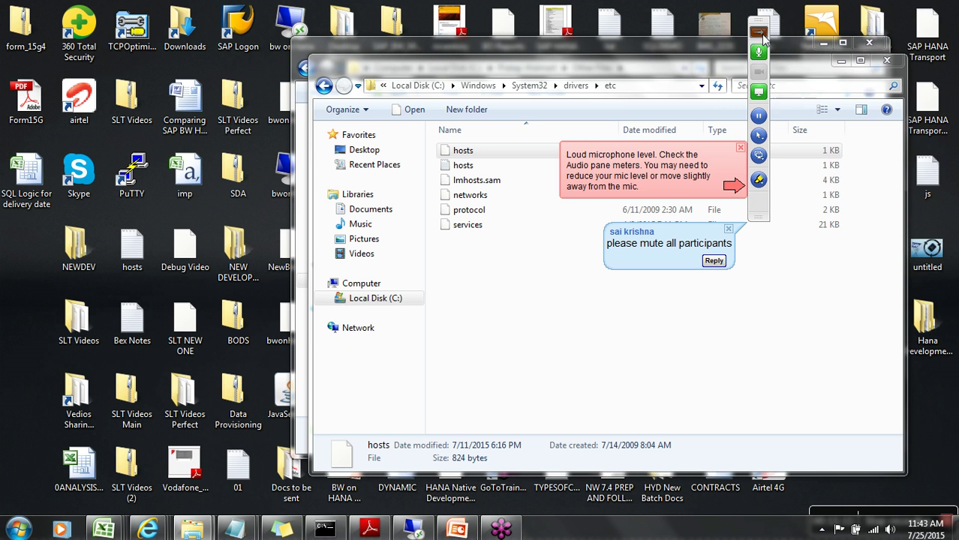
click(412, 529)
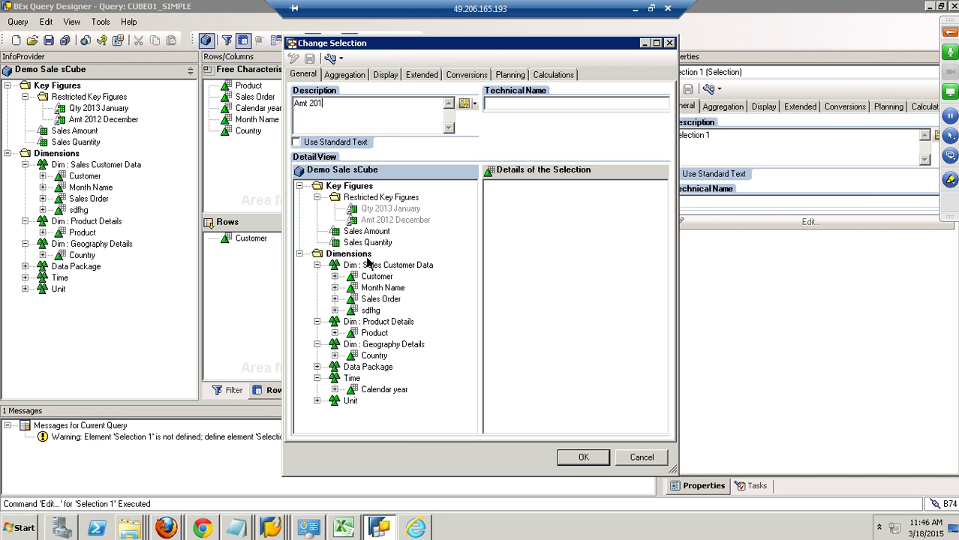
Complete the selection's description as "Amt 2013 Januar".
click(367, 232)
click(346, 109)
text(3 )
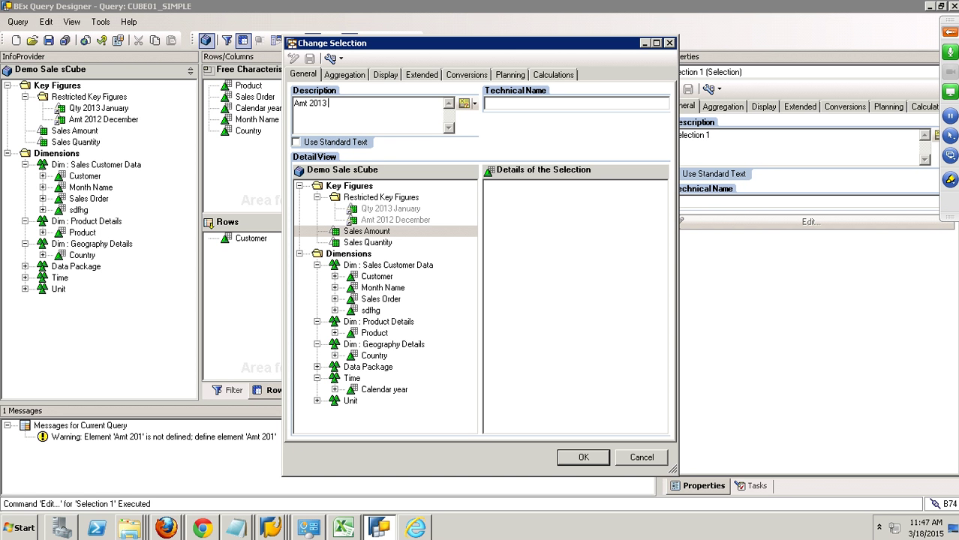
text(Januar)
Add Sales Amount and Calendar year to the selection's details and restrict Calendar year to 2013.
drag(424, 233, 557, 224)
drag(378, 396, 554, 266)
right_click(556, 211)
click(570, 216)
click(401, 149)
click(371, 181)
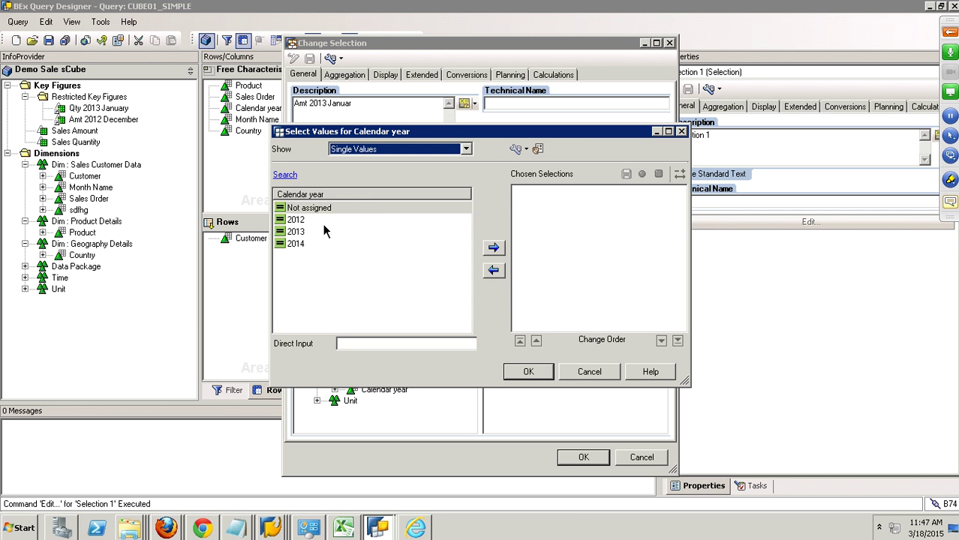
click(321, 222)
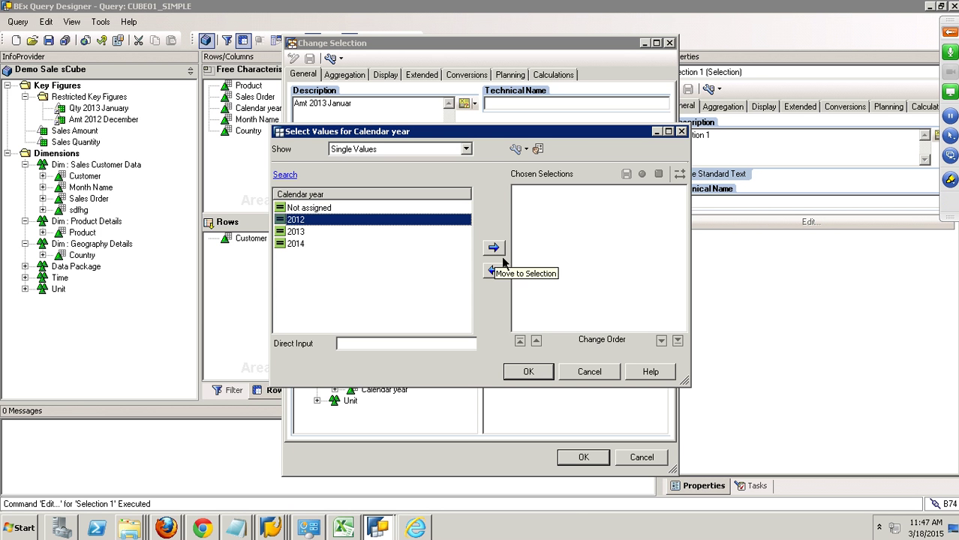
click(304, 232)
click(493, 248)
click(530, 372)
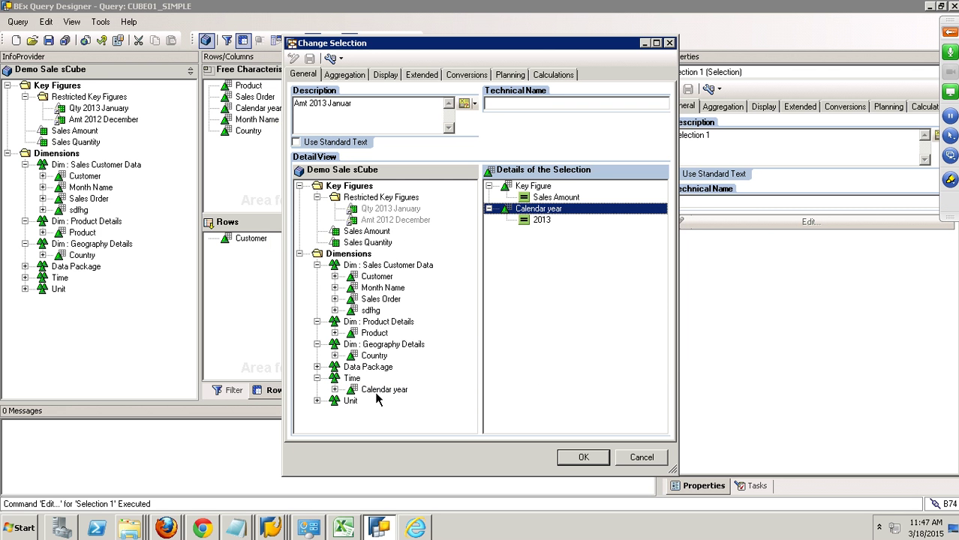
Add Month Name to the selection, restrict it to January, and accept the selection.
drag(392, 288, 525, 242)
right_click(525, 240)
click(541, 241)
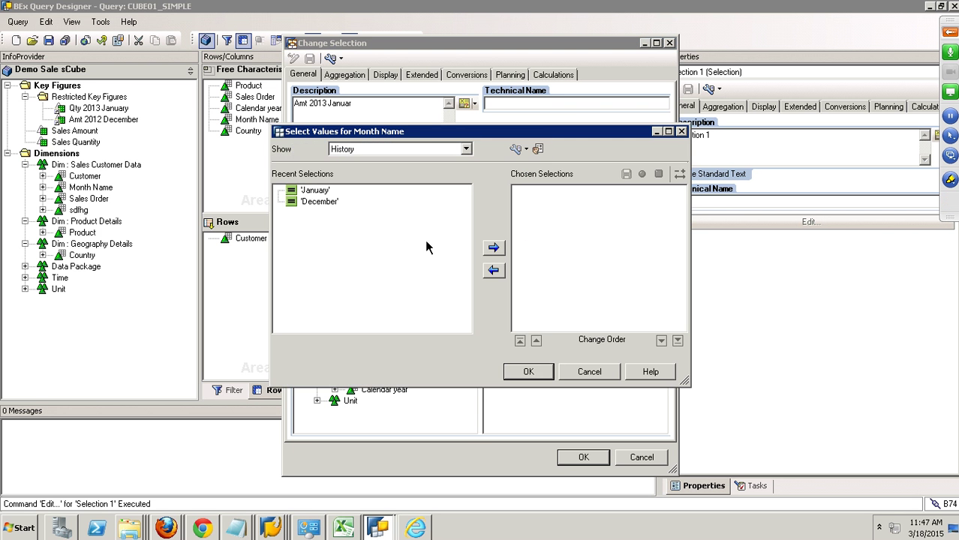
click(322, 194)
click(493, 249)
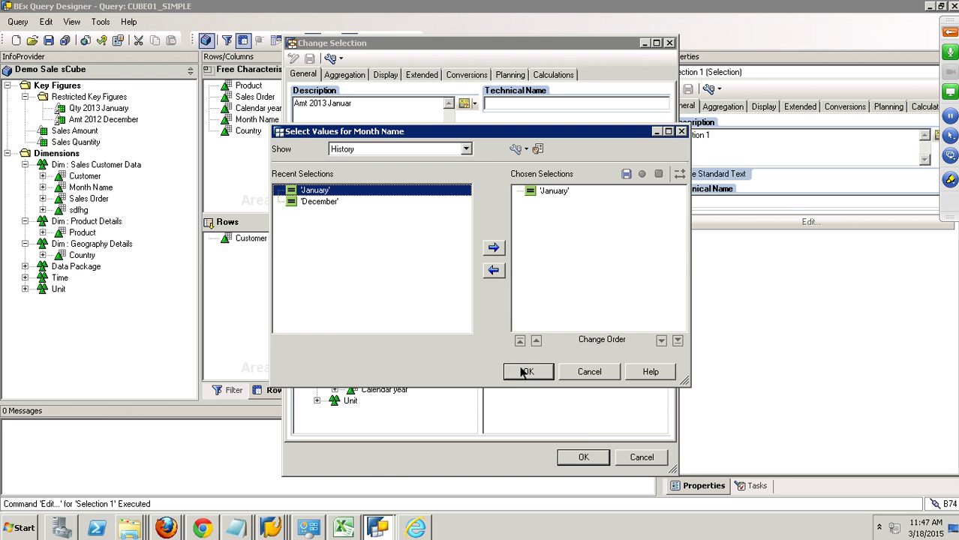
click(528, 373)
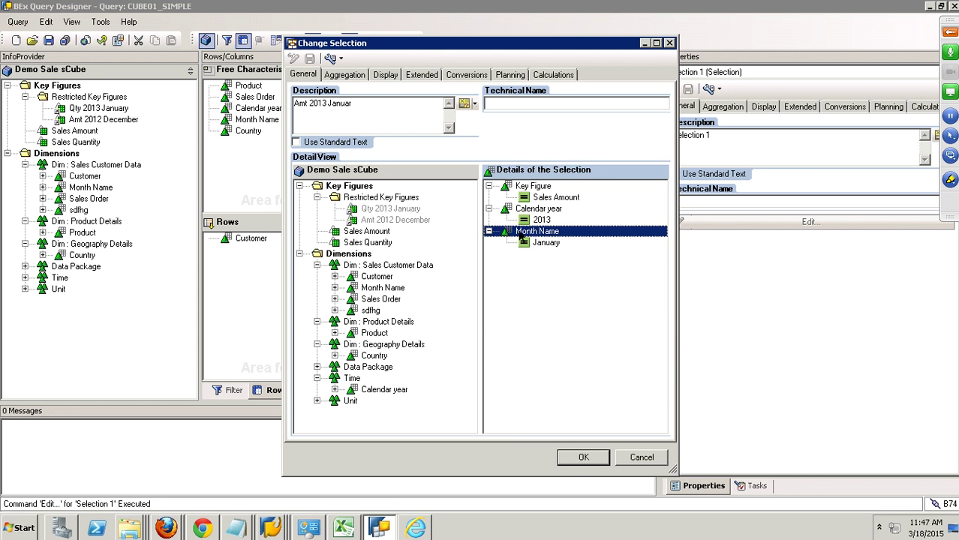
click(582, 457)
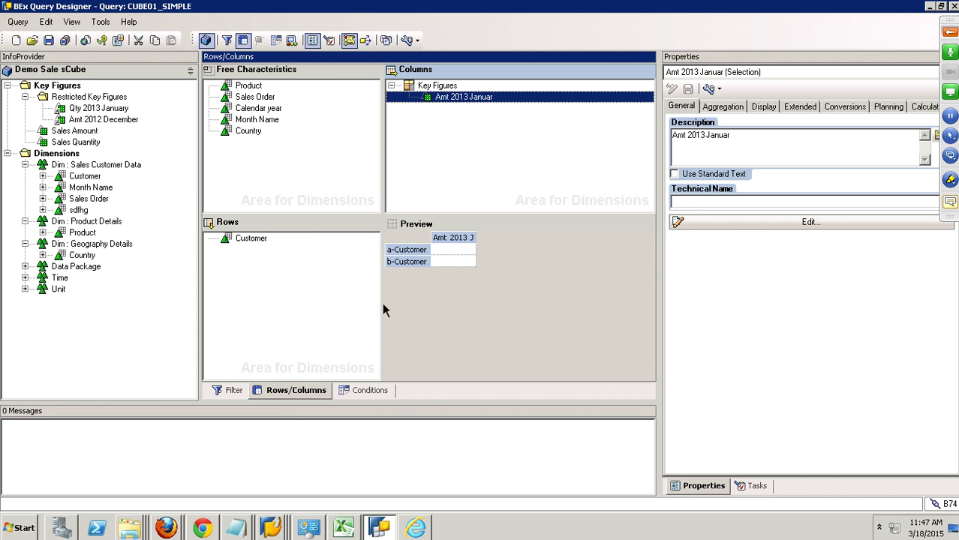
Start a new query on the CUBE01 InfoProvider, saving the changes to CUBE01_SIMPLE, and expand the Restricted Key Figures folder.
click(114, 122)
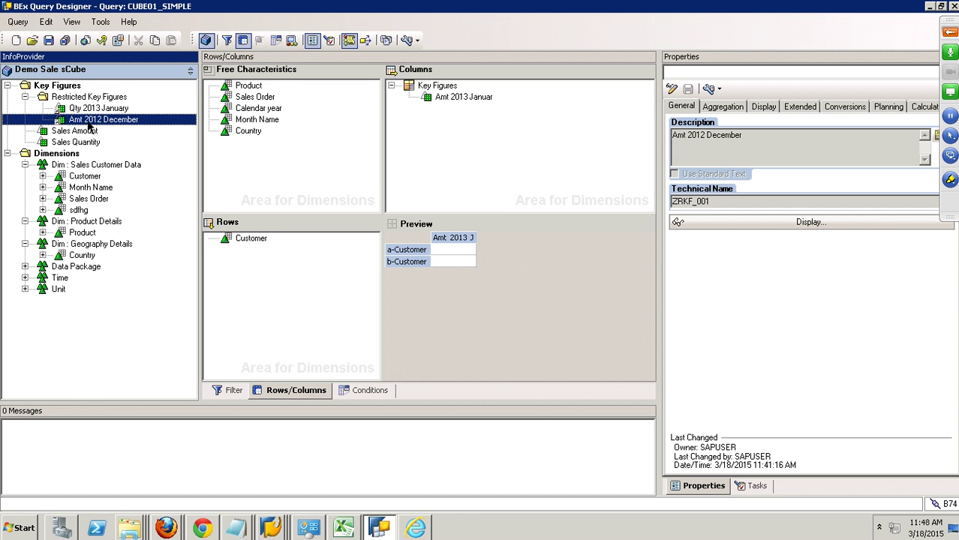
click(16, 40)
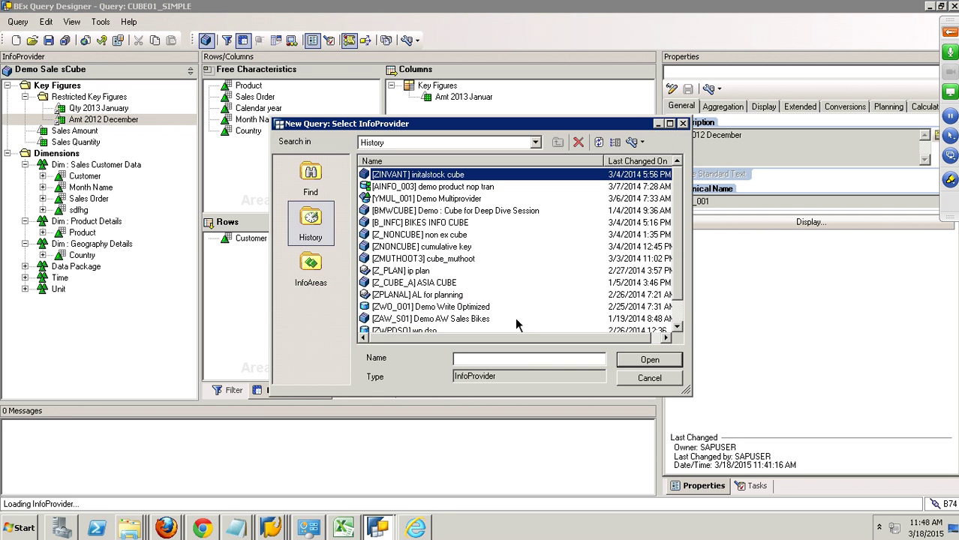
click(310, 180)
text(CUBE01)
key(Return)
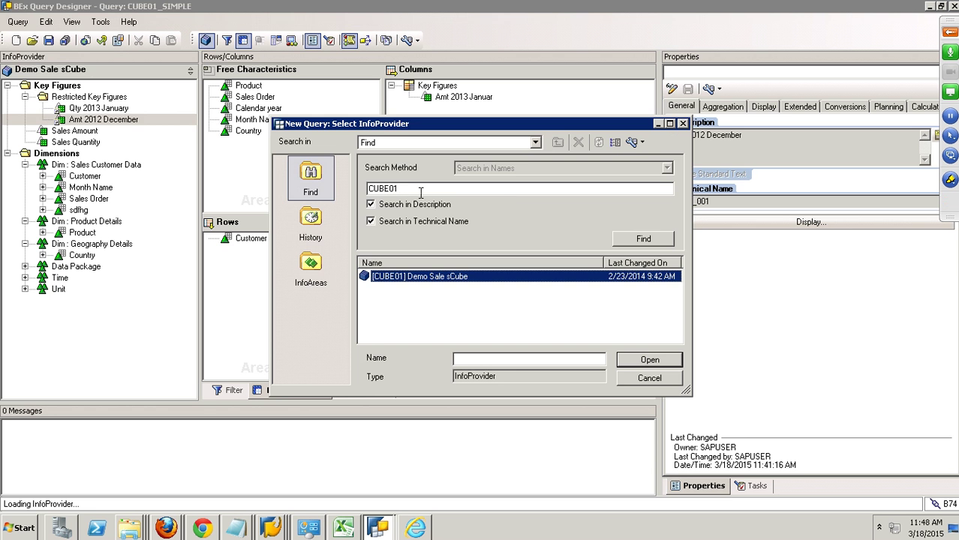
click(660, 377)
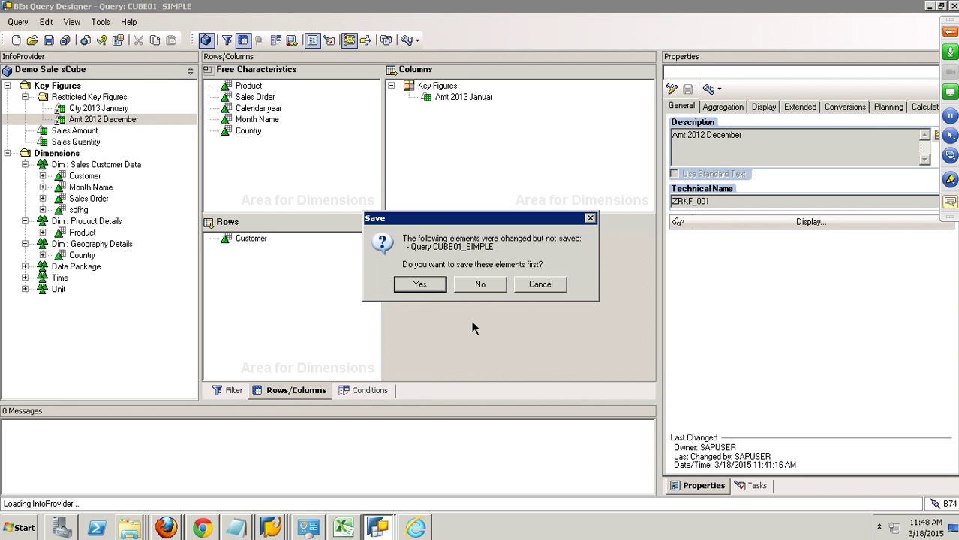
click(441, 284)
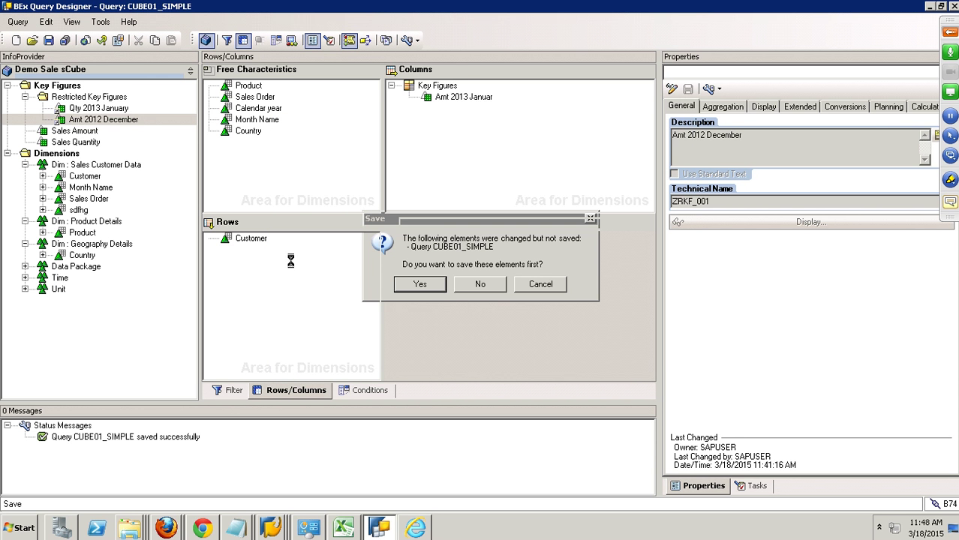
double_click(34, 99)
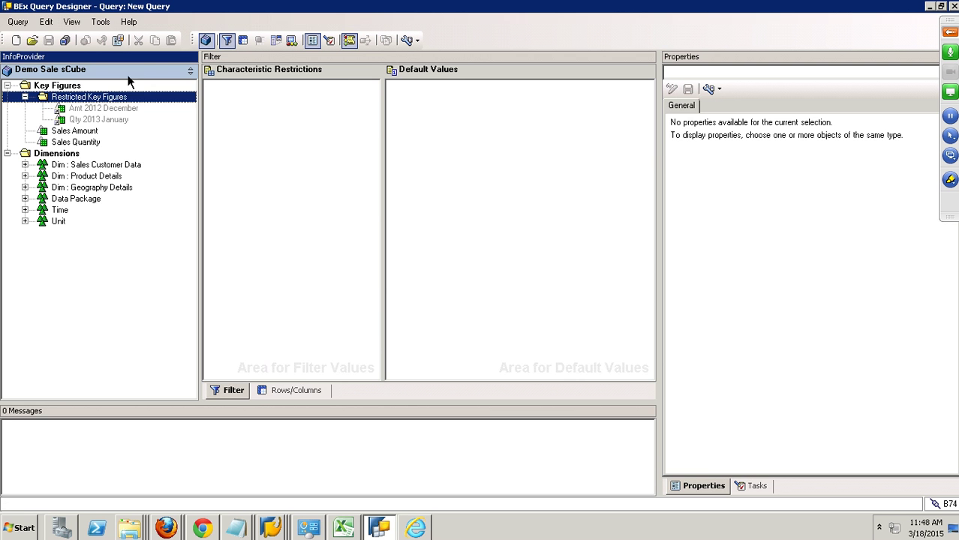
Search queries for CUBE01 by description and technical name, open CUBE01_SIMPLE, and show its rows and columns.
click(32, 39)
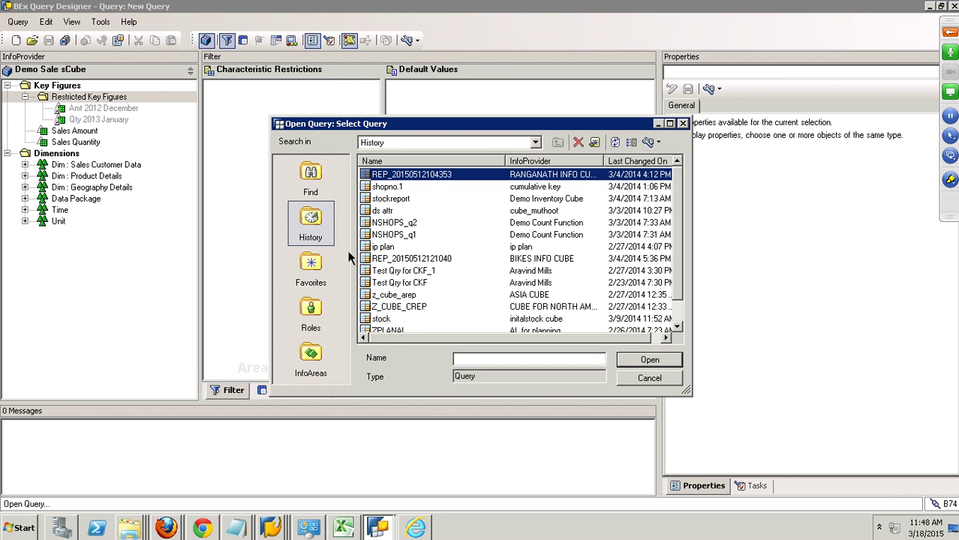
click(322, 192)
text(C)
key(BackSpace)
text(CUBE01)
key(Return)
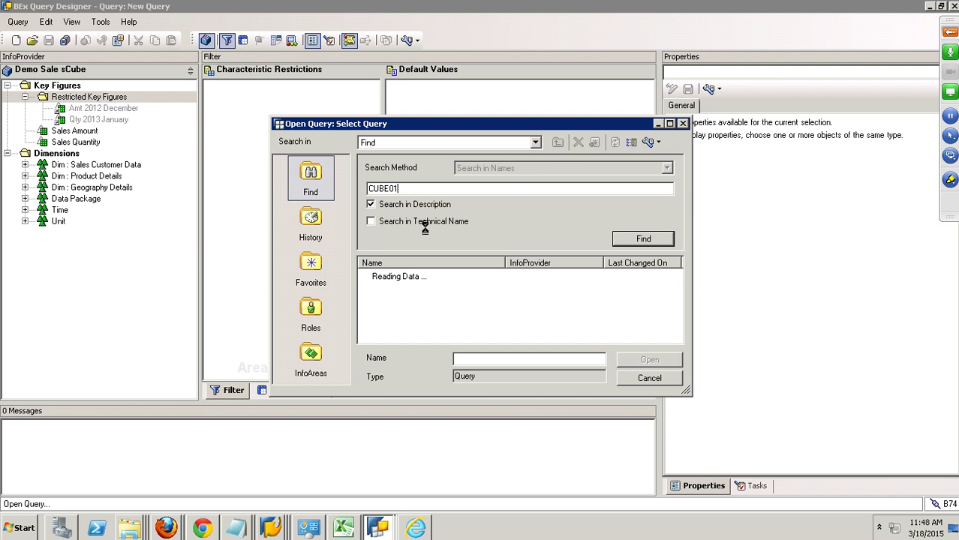
click(424, 226)
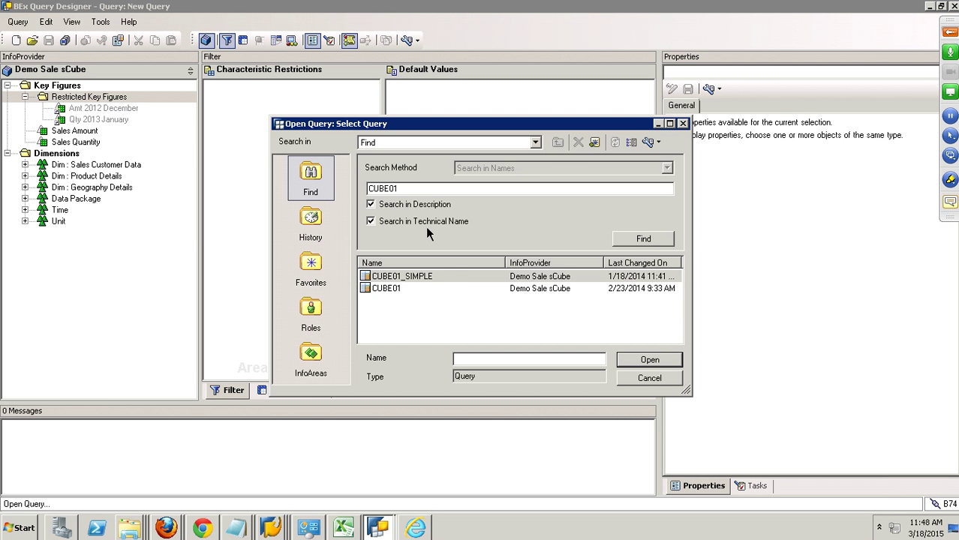
double_click(467, 281)
click(296, 390)
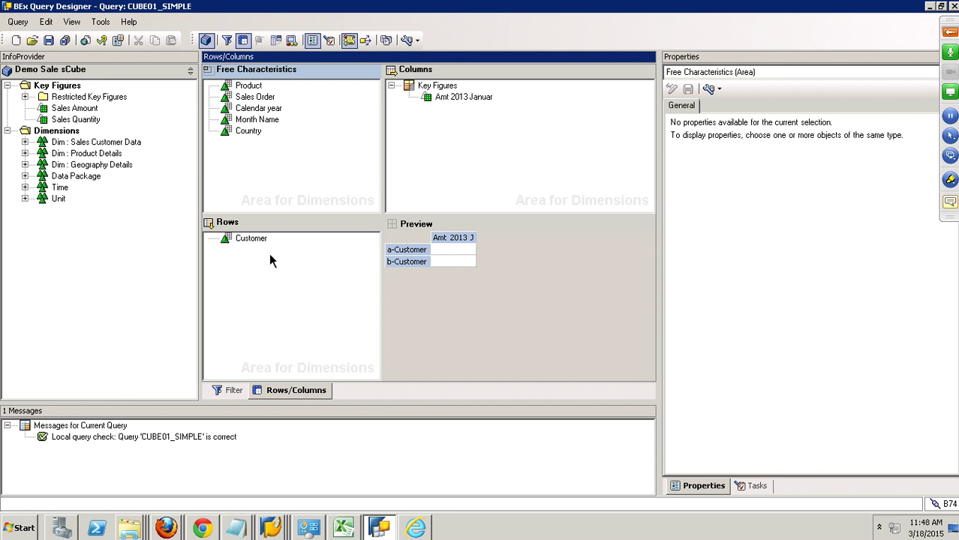
Remove Customer from the rows and create a new structure there.
drag(266, 246, 150, 282)
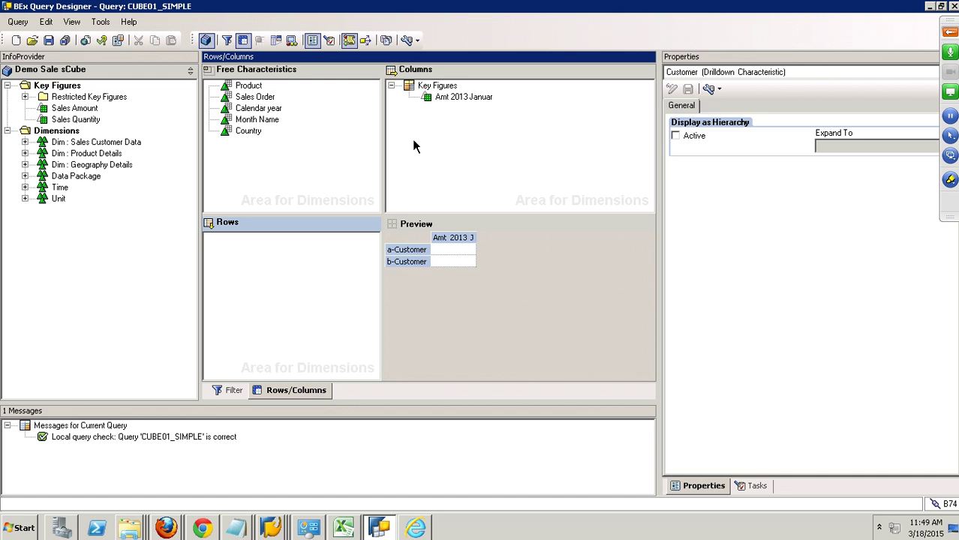
click(450, 87)
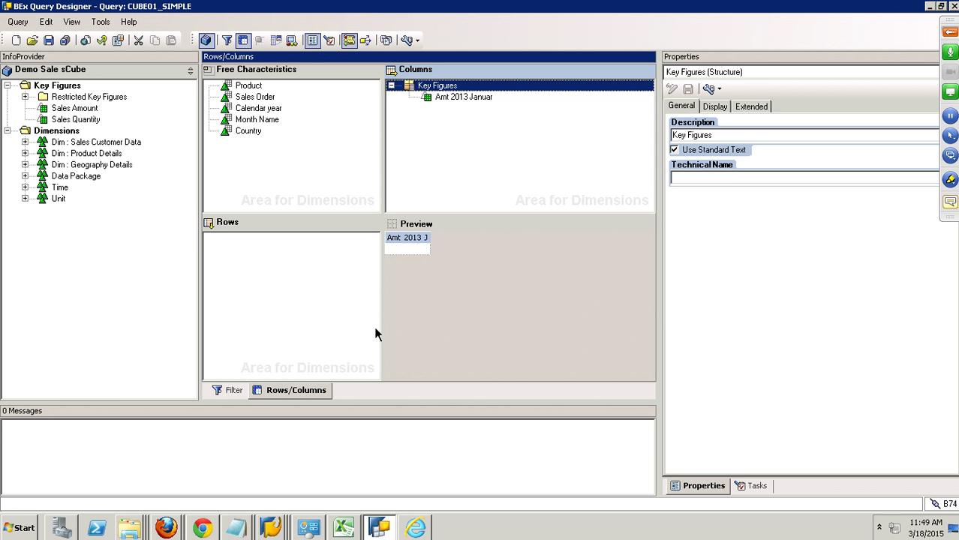
click(240, 263)
right_click(255, 259)
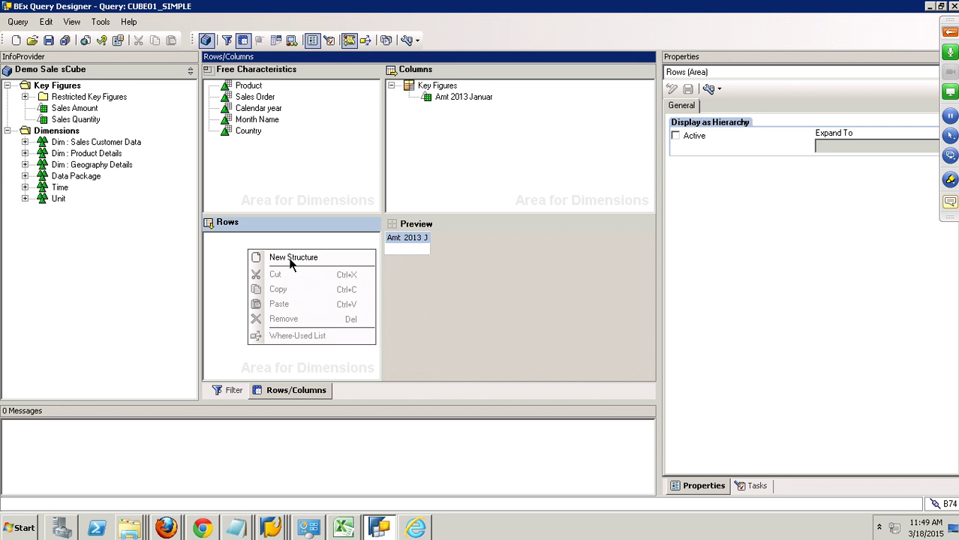
click(297, 261)
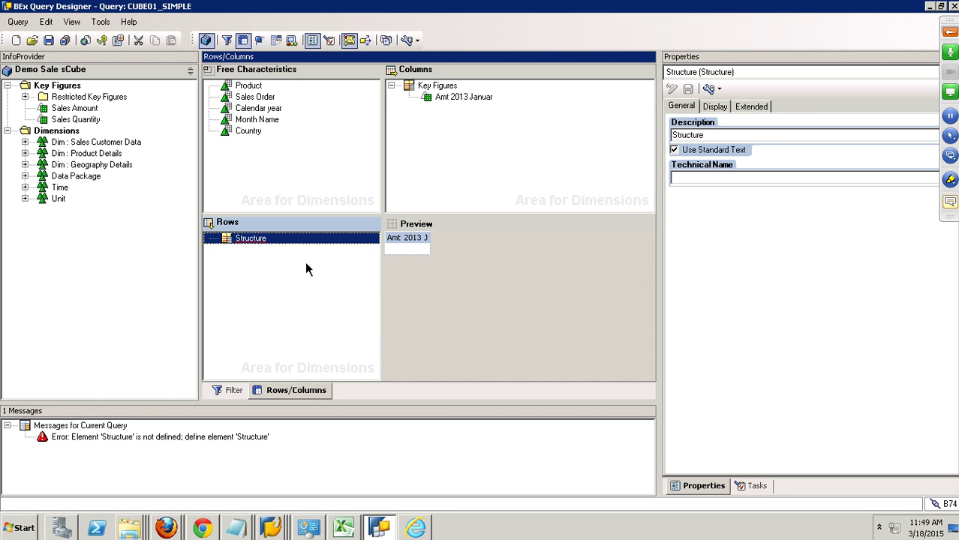
Add a new selection to the rows structure, view the elements available for its definition, and close it without changes.
mouse_move(260, 247)
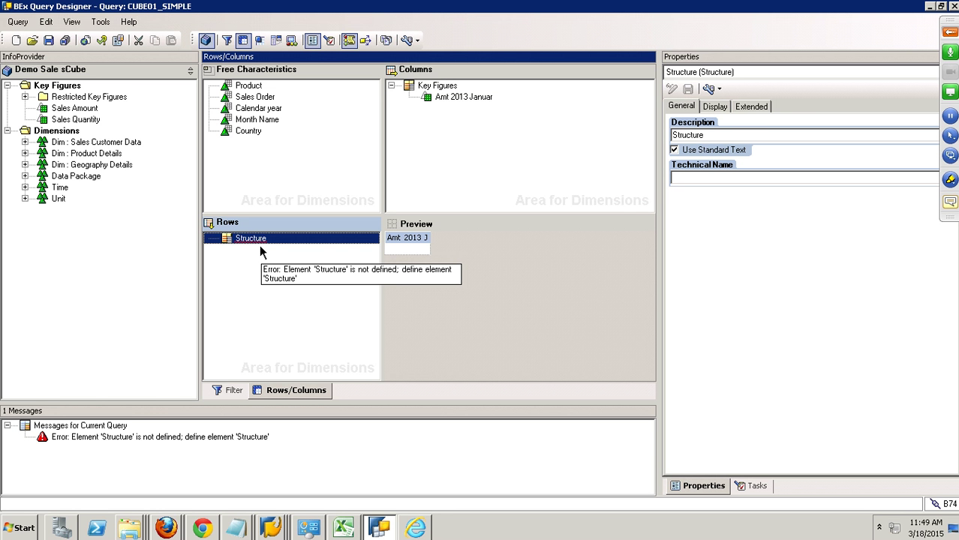
right_click(260, 246)
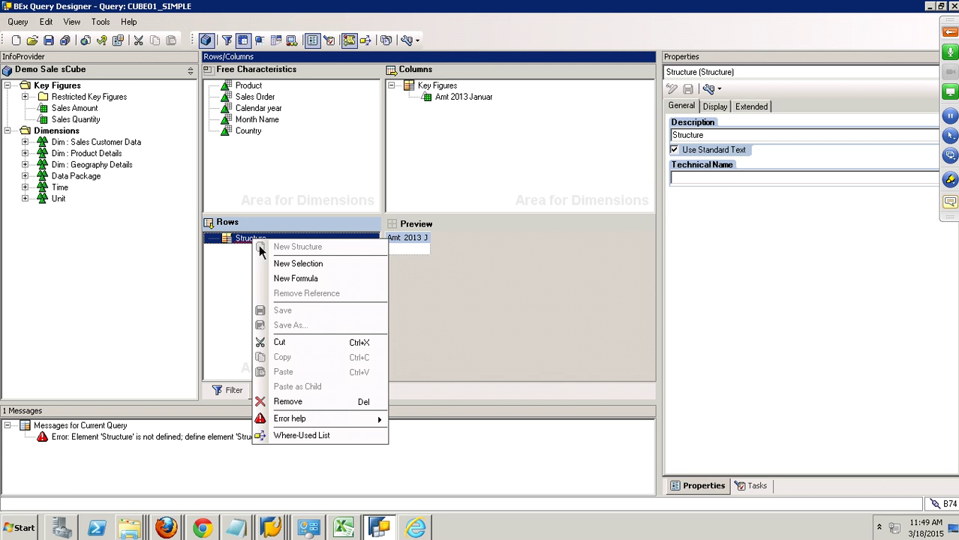
click(317, 268)
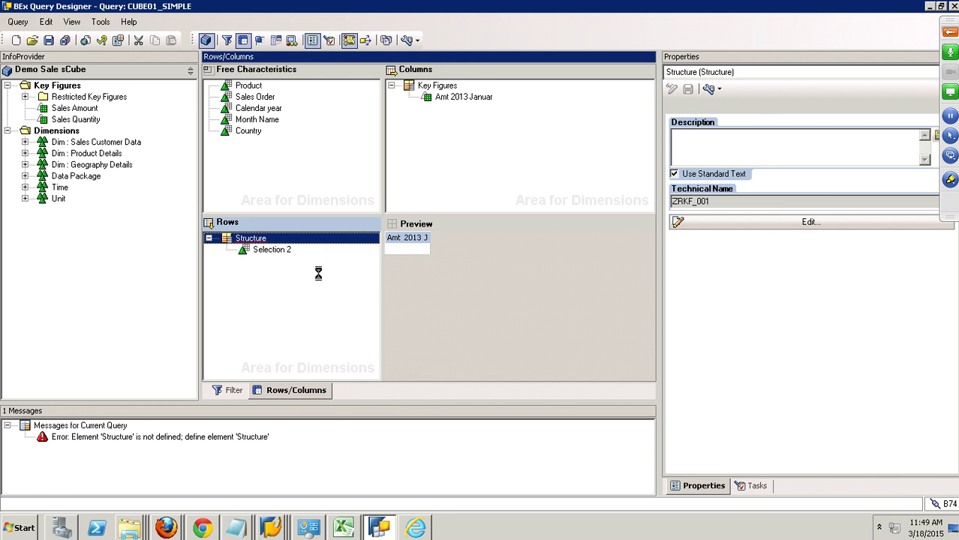
right_click(283, 250)
click(322, 255)
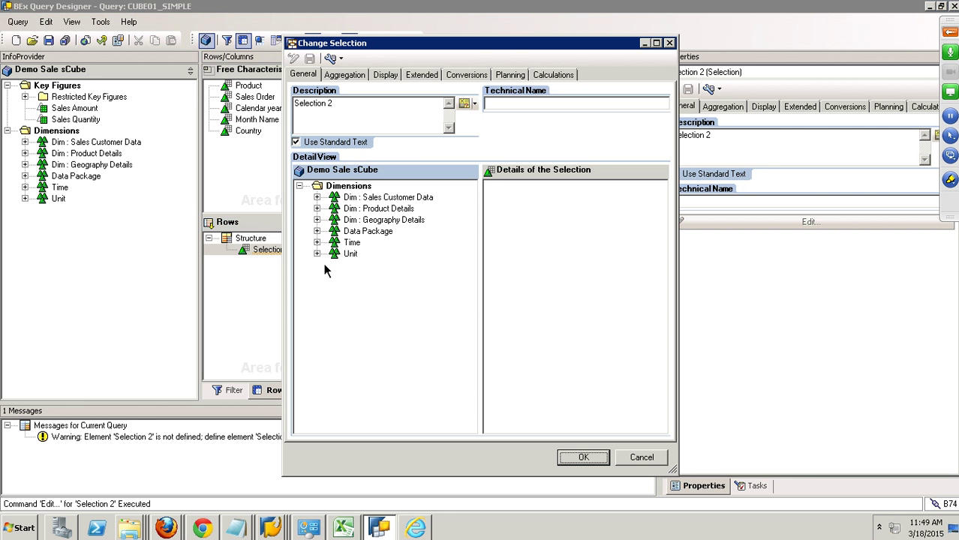
click(642, 457)
Add a new selection to the Key Figures structure in the columns, view its available elements, and close it without changes.
click(450, 88)
right_click(450, 88)
click(492, 123)
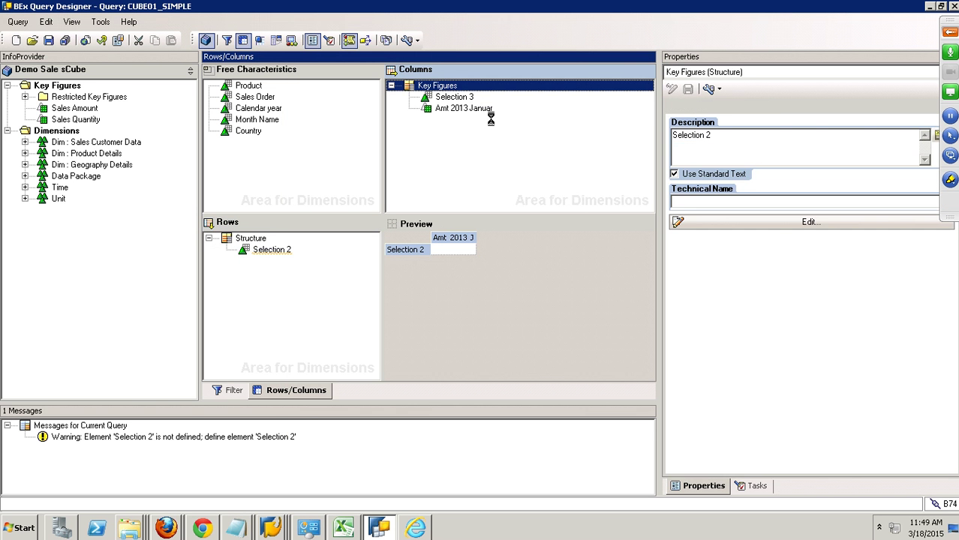
right_click(450, 98)
click(488, 107)
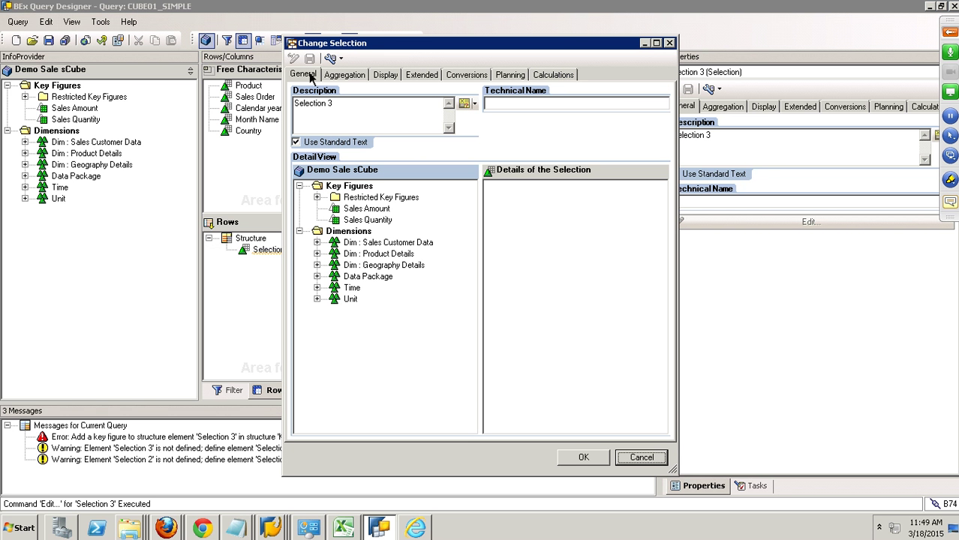
click(650, 462)
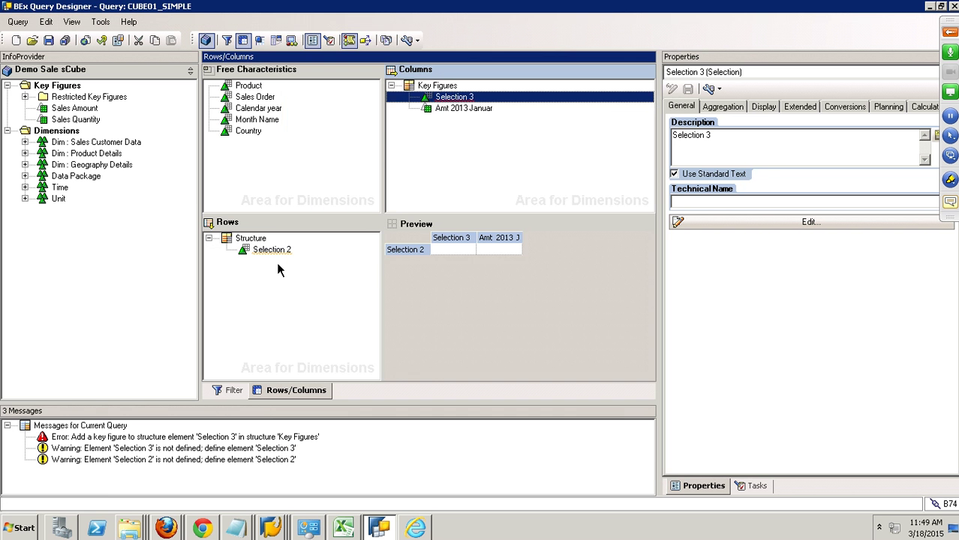
Examine the elements available for defining Selection 2 in the rows structure, and close its definition without changes.
click(279, 250)
right_click(310, 259)
click(317, 257)
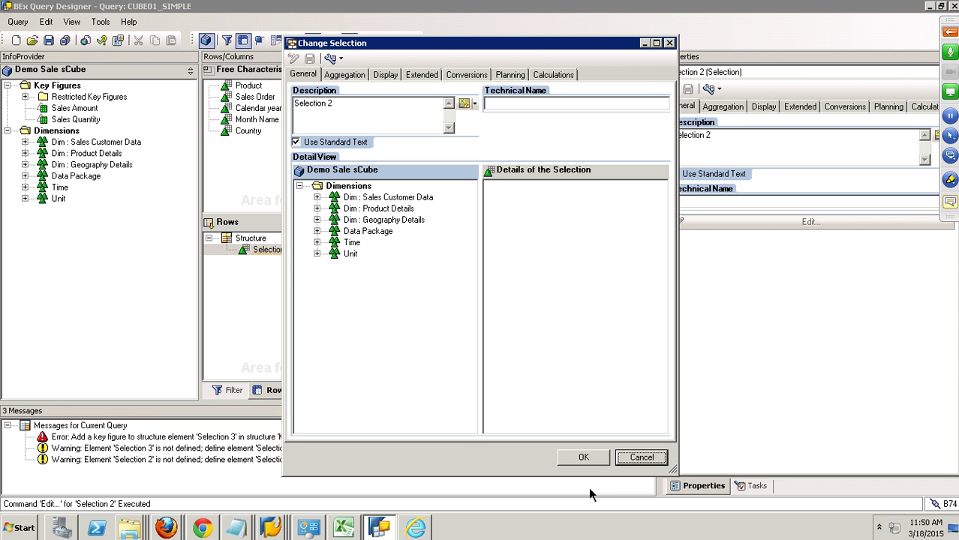
click(640, 457)
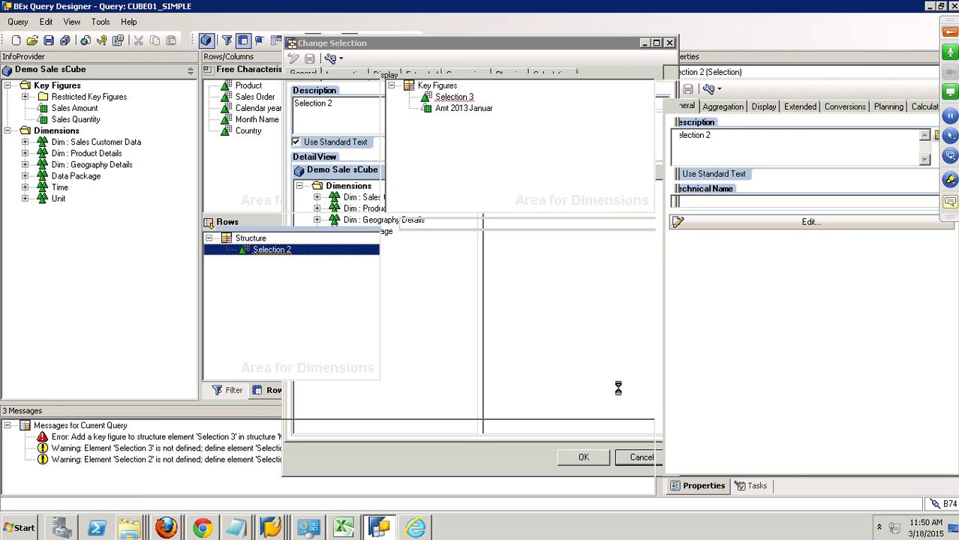
Remove Amt 2013 Januar from the columns and check which elements are available for defining Selection 2 in the rows.
click(474, 112)
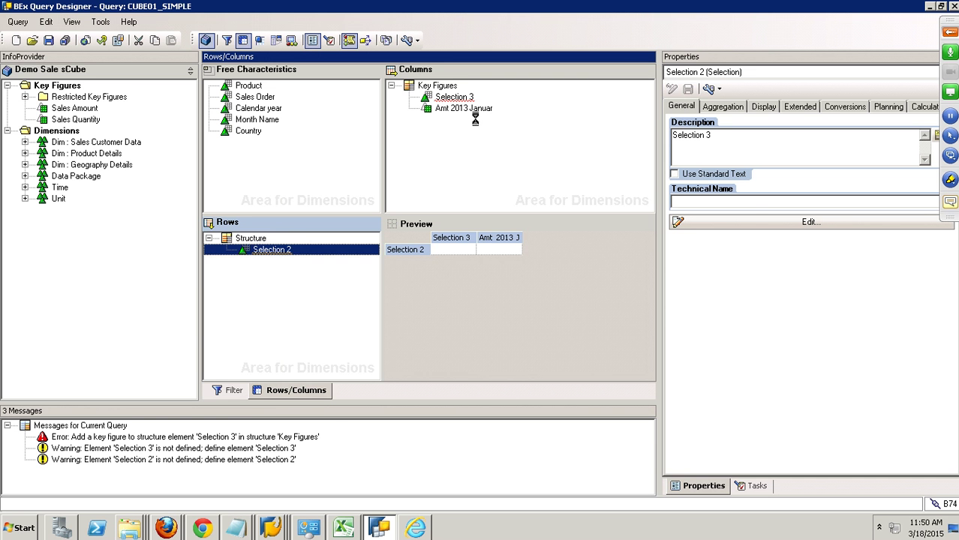
drag(277, 168, 183, 183)
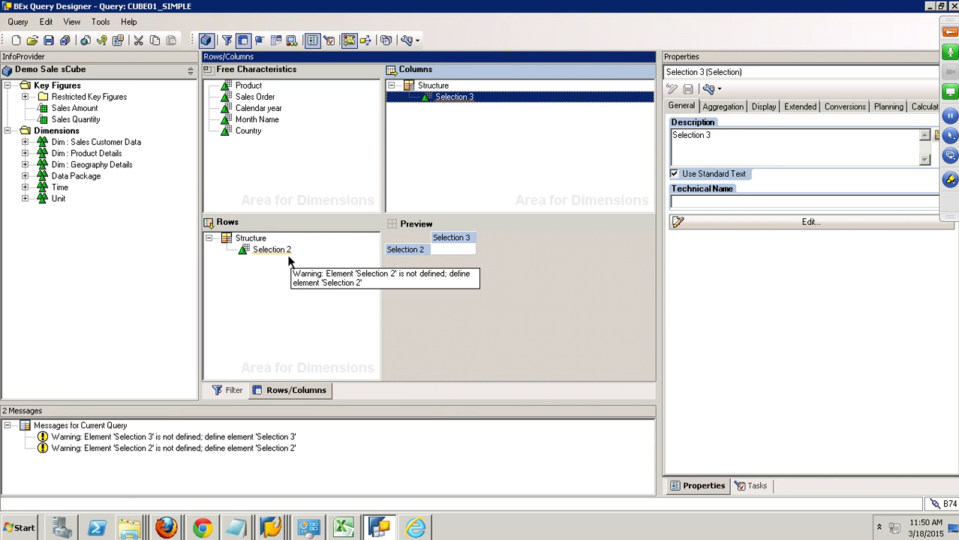
right_click(259, 250)
click(315, 259)
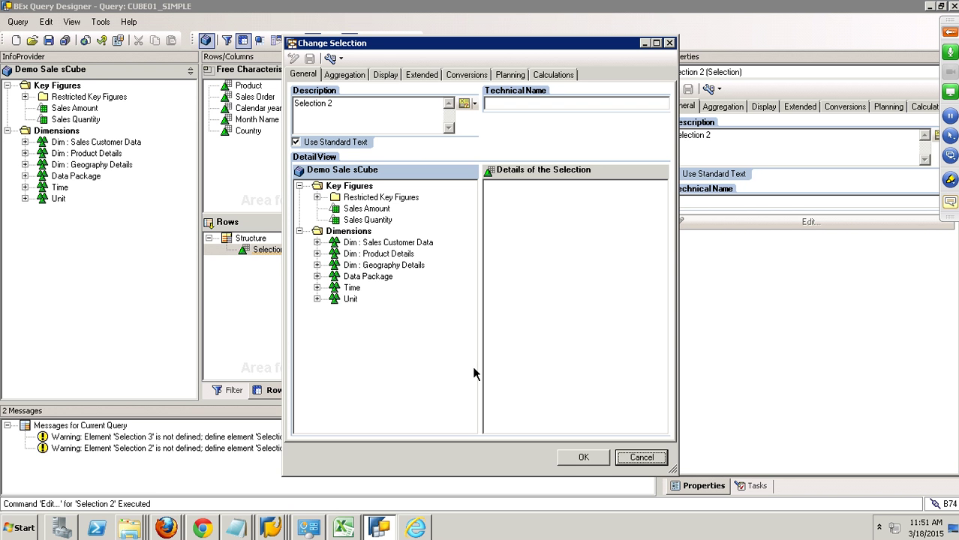
click(637, 463)
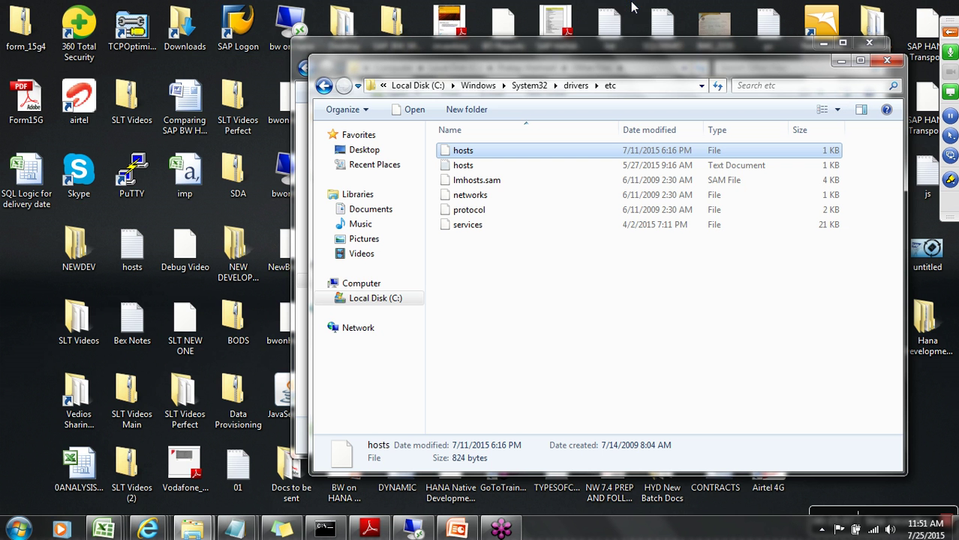
click(634, 3)
mouse_move(896, 514)
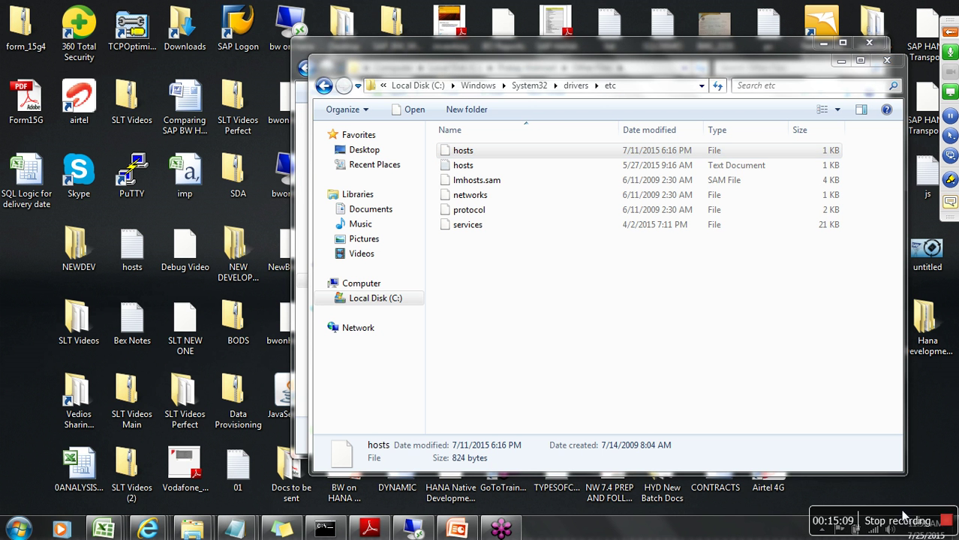
click(412, 530)
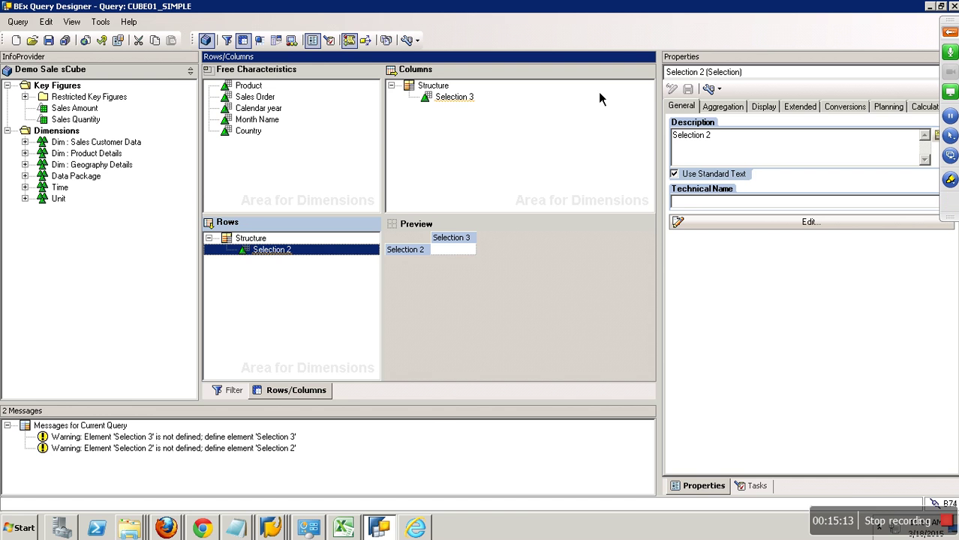